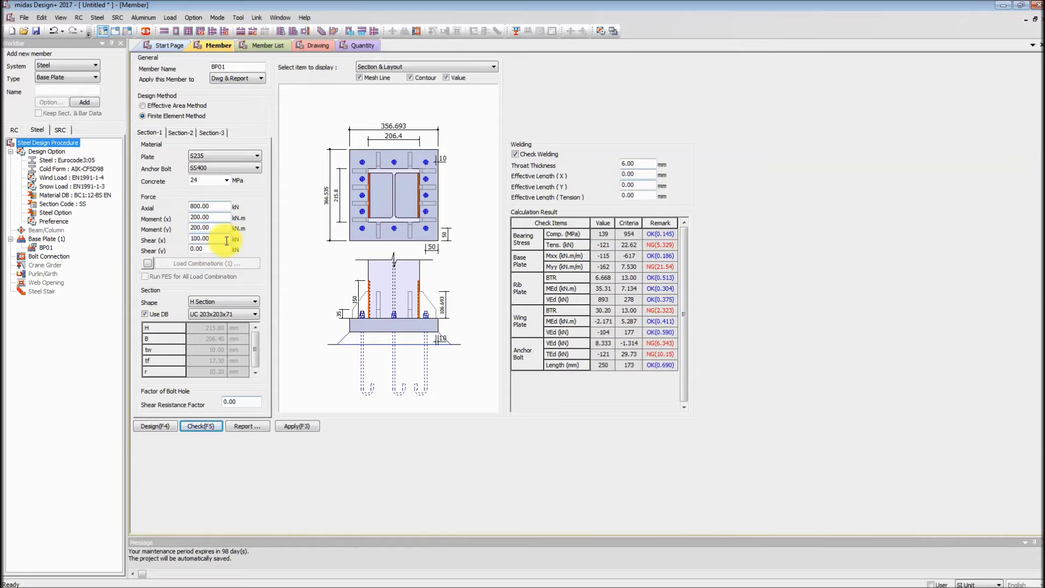
pyautogui.click(240, 299)
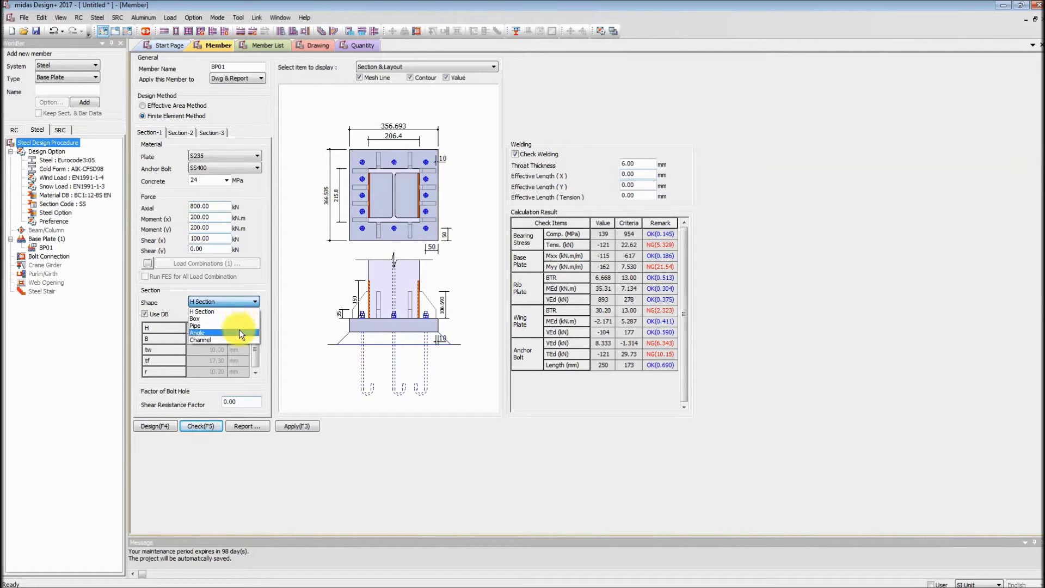
pyautogui.click(252, 294)
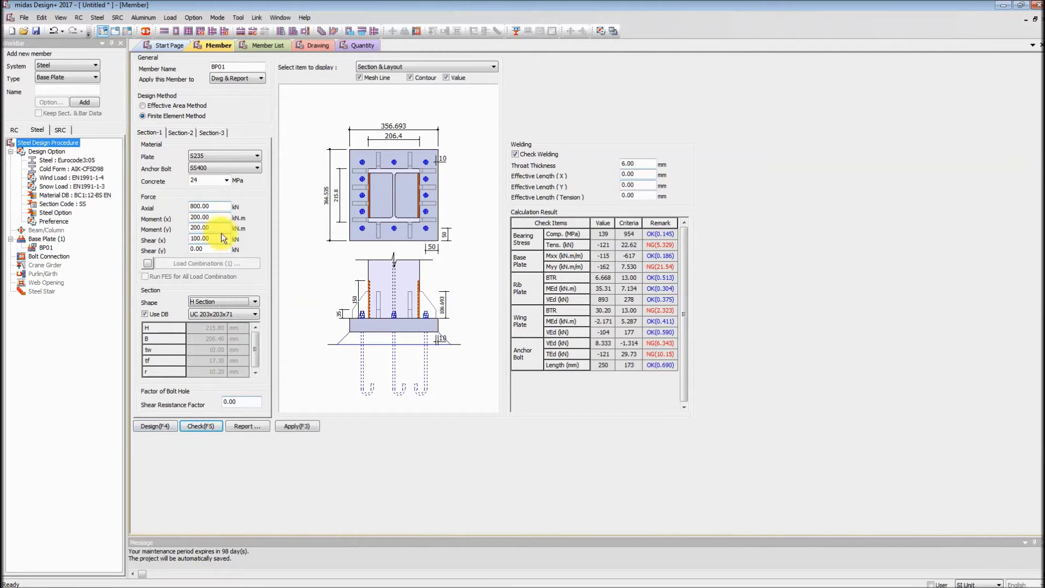
pyautogui.click(207, 427)
pyautogui.click(639, 174)
pyautogui.write('100')
pyautogui.click(646, 184)
pyautogui.write('100')
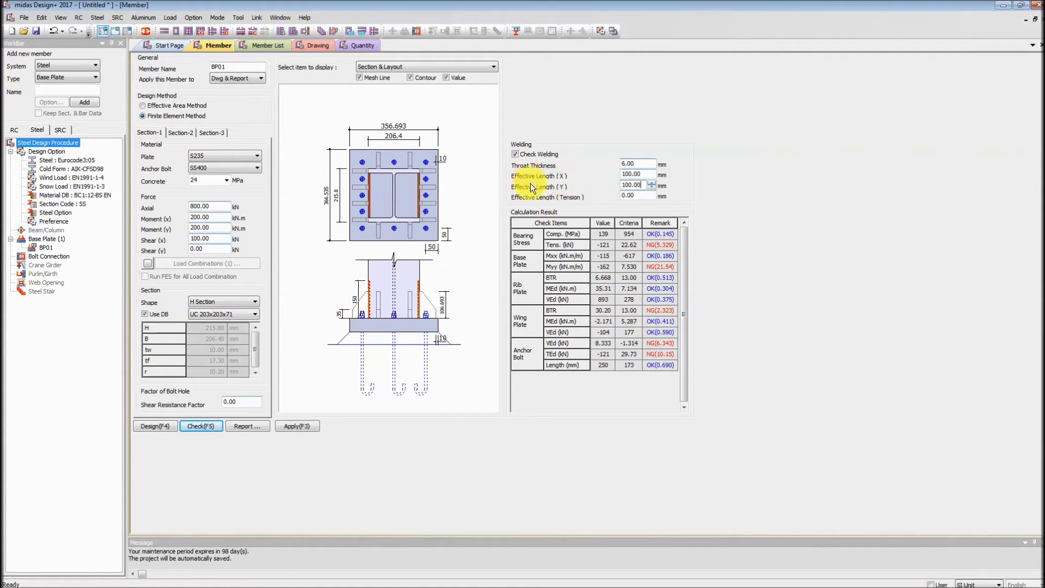
pyautogui.click(198, 426)
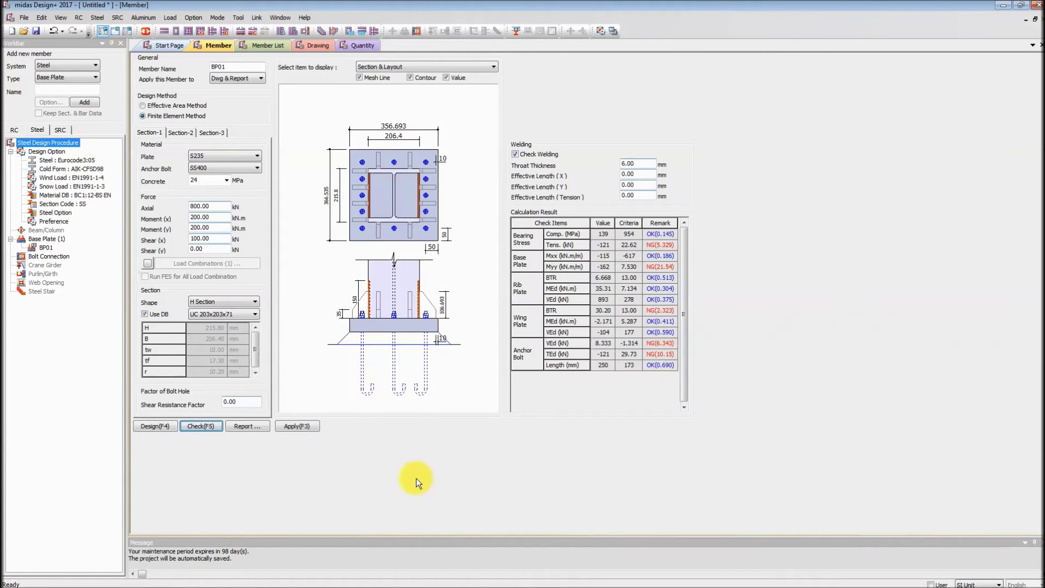
pyautogui.click(186, 135)
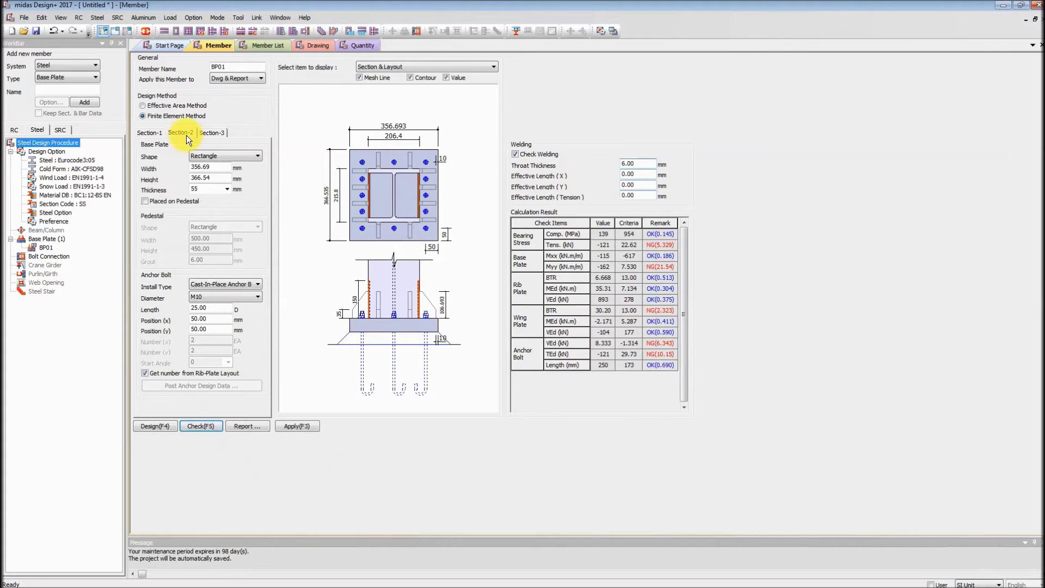
pyautogui.click(217, 156)
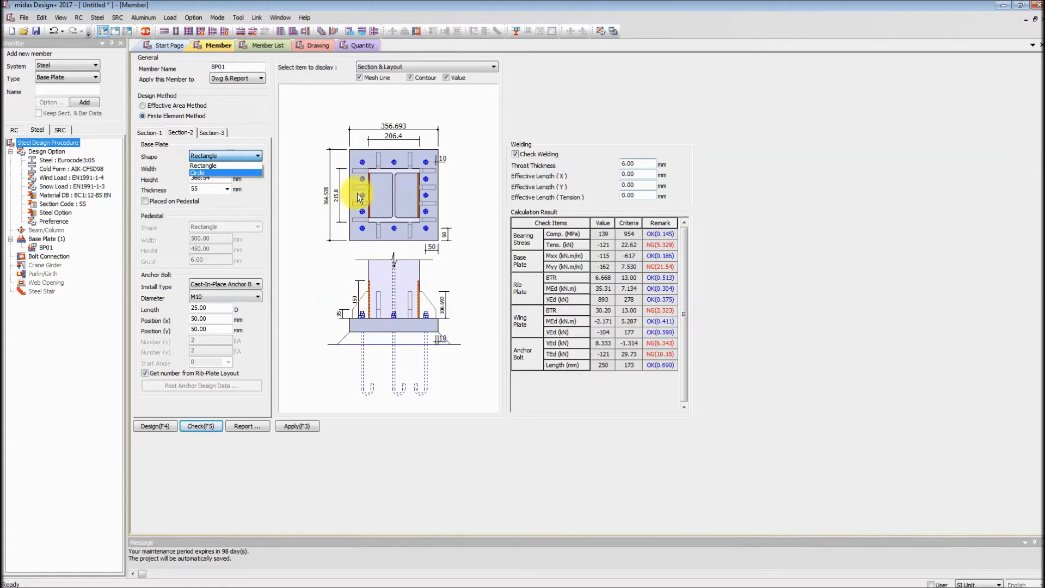
pyautogui.click(217, 197)
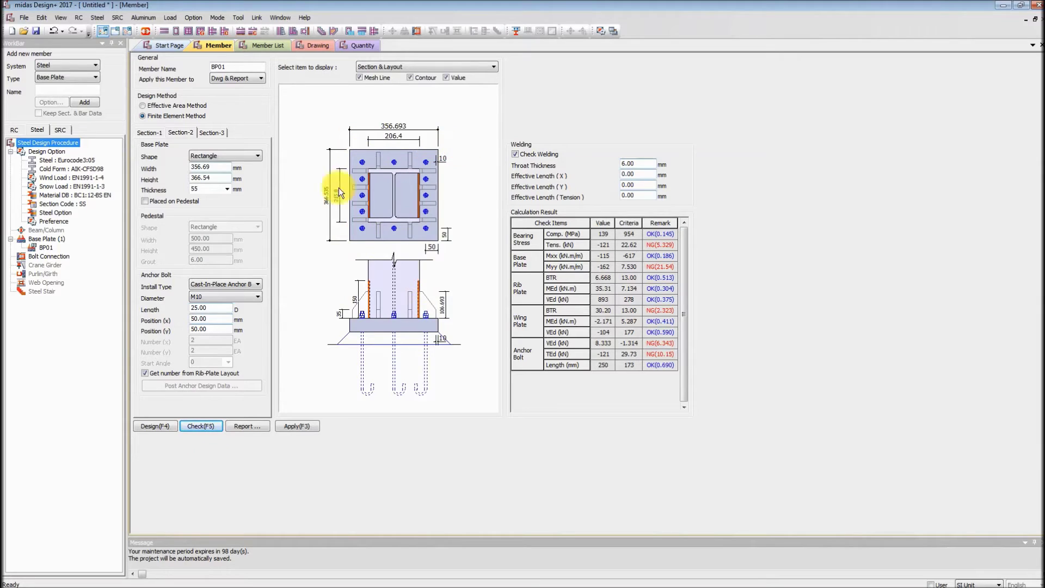
pyautogui.click(216, 134)
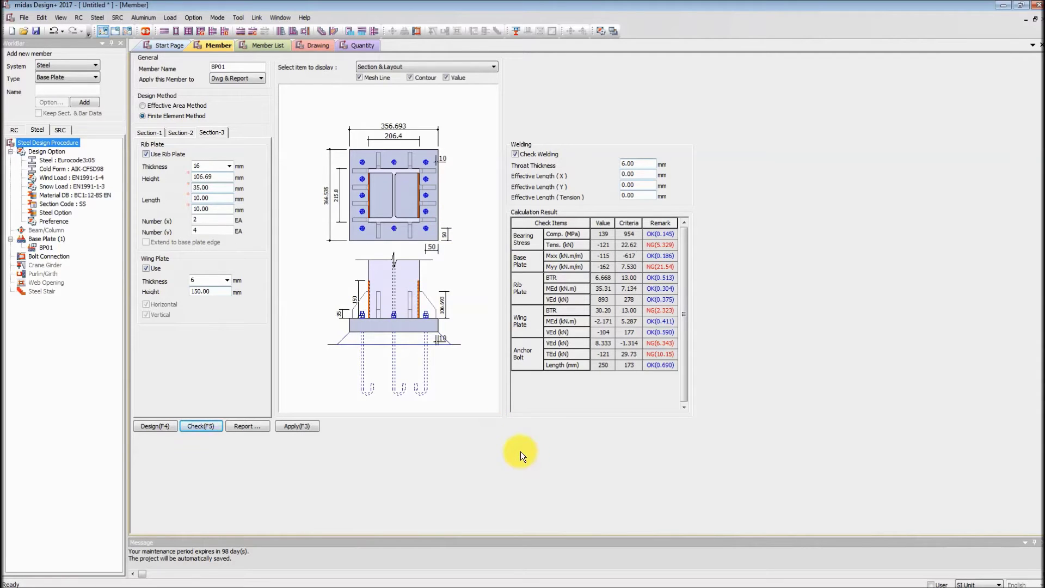
pyautogui.click(158, 134)
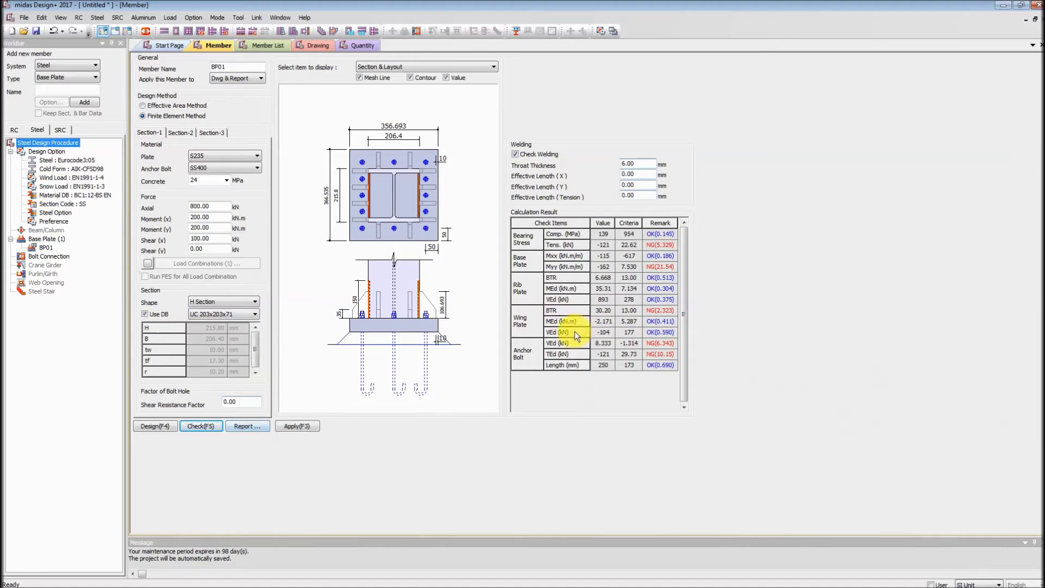
# - Generate the Detail design report for BP01, which opens in Word as Steel_Report1.doc
pyautogui.click(250, 429)
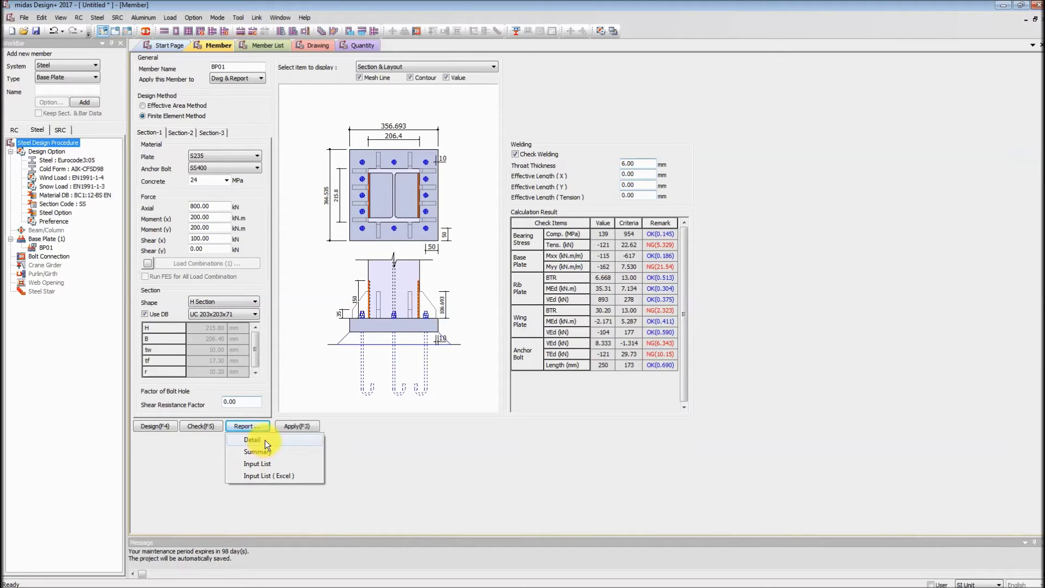
pyautogui.click(390, 442)
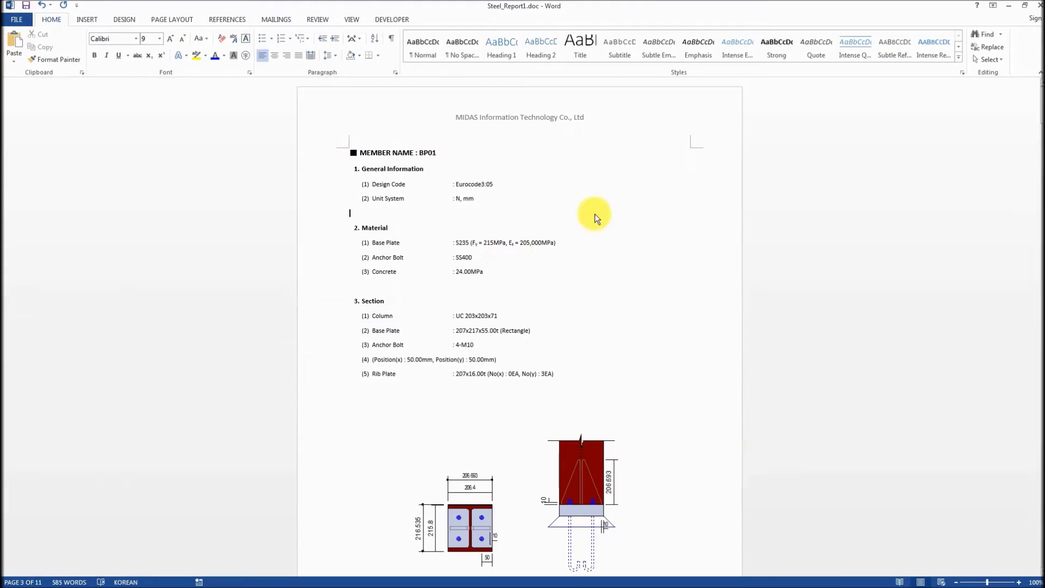
# - Scroll through the BP01 Word report to the Welding Check page, then minimize Word
pyautogui.scroll(-10, 565, 282)
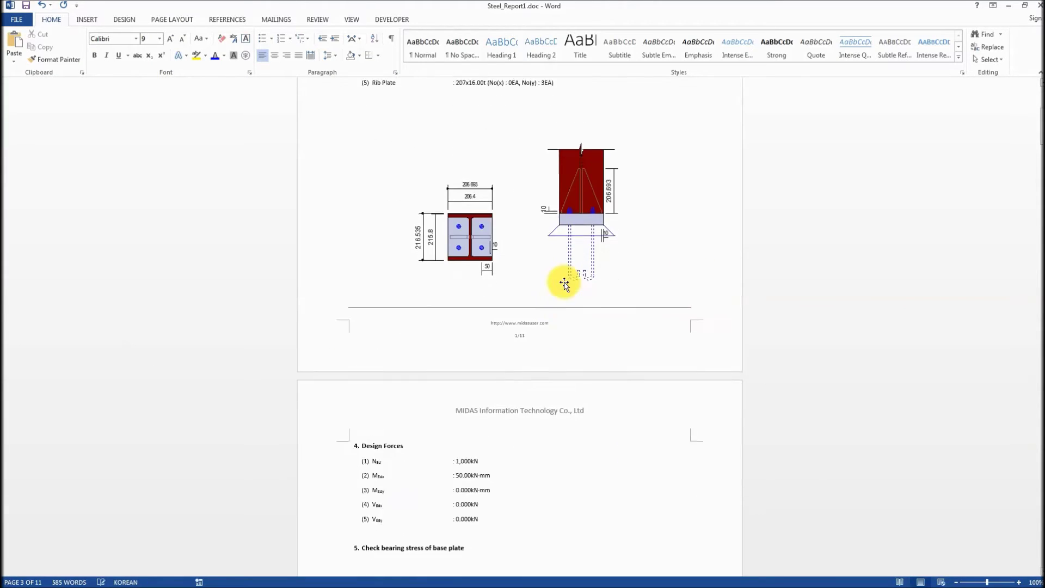
pyautogui.scroll(4, 563, 282)
pyautogui.scroll(4, 564, 282)
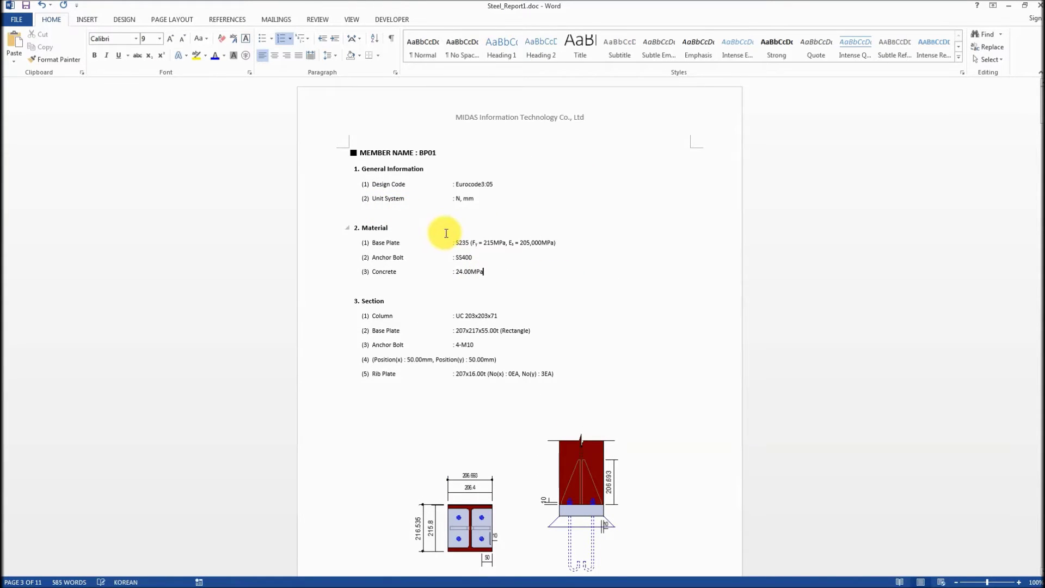
pyautogui.keyDown('ctrl'); pyautogui.scroll(2, 446, 233); pyautogui.keyUp('ctrl')
pyautogui.scroll(-6, 447, 234)
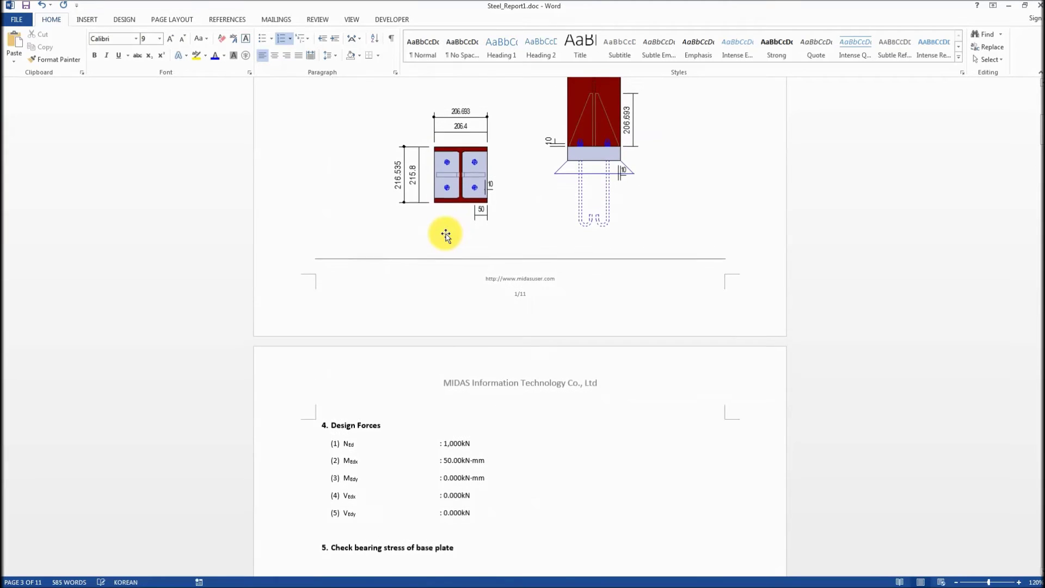
pyautogui.scroll(-2, 447, 234)
pyautogui.scroll(-3, 447, 234)
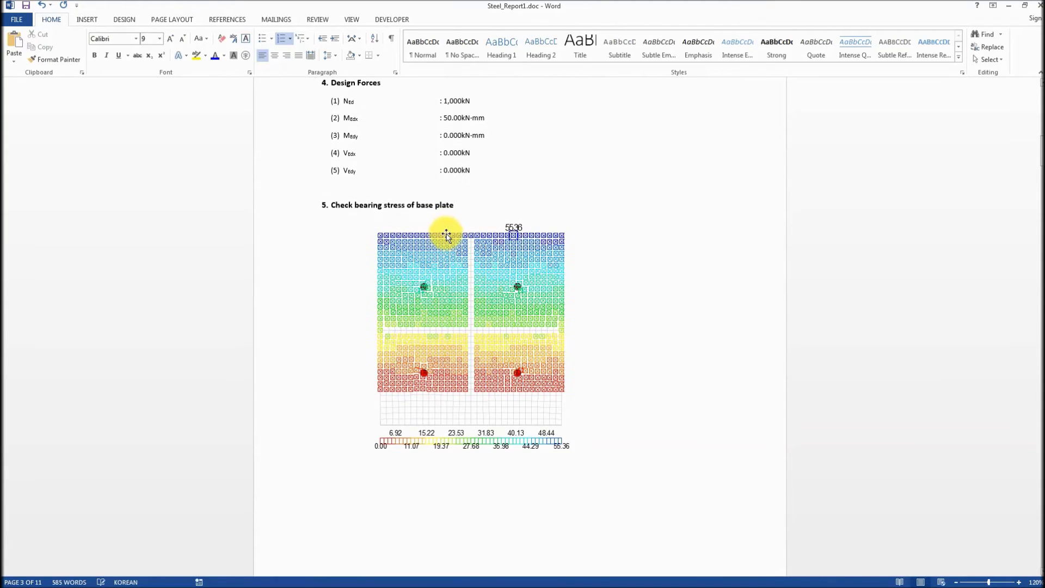
pyautogui.scroll(-2, 441, 293)
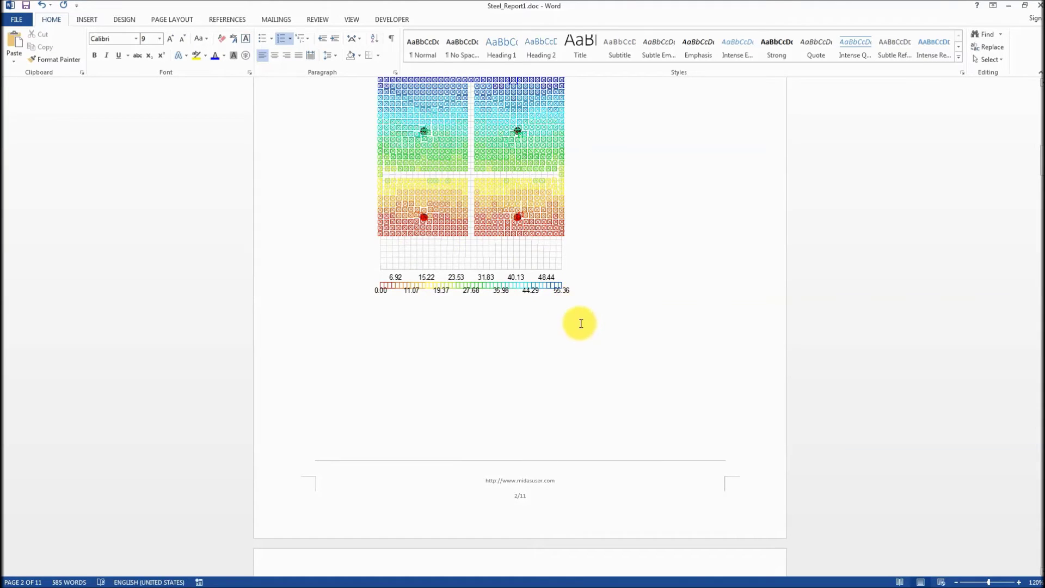
pyautogui.scroll(1, 579, 321)
pyautogui.scroll(-8, 516, 331)
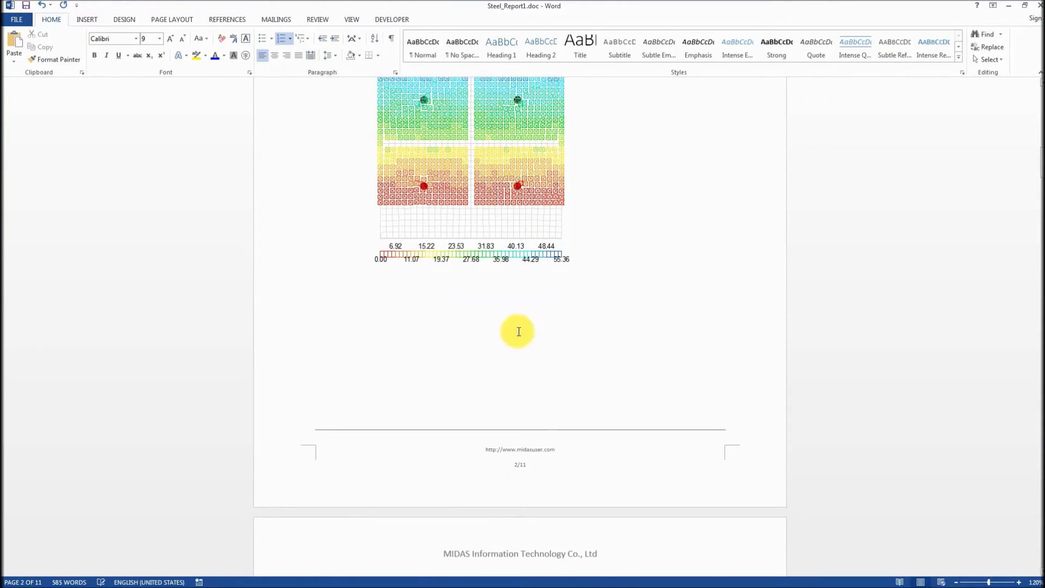
pyautogui.scroll(-12, 518, 331)
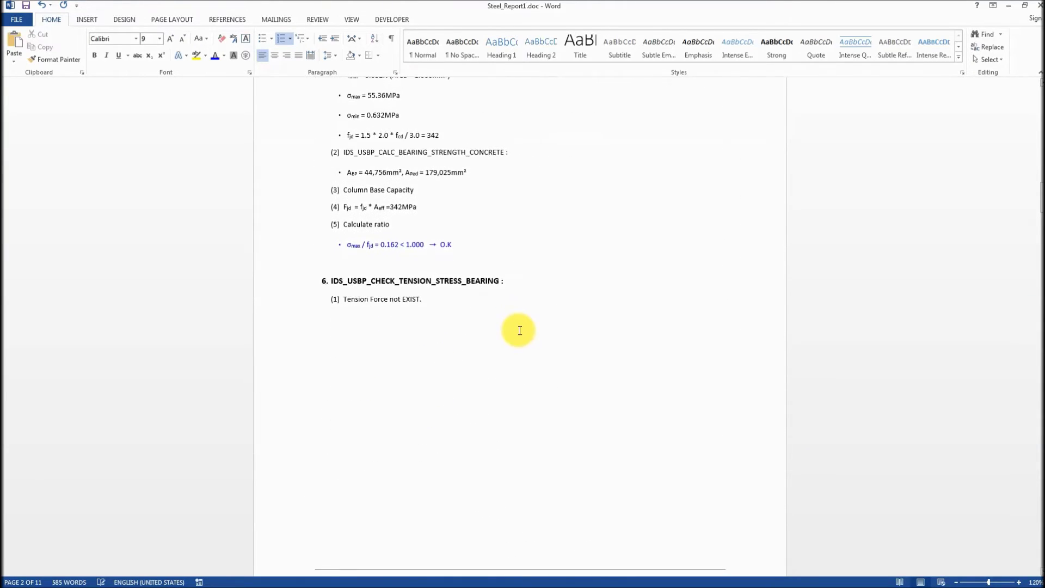
pyautogui.scroll(-15, 520, 331)
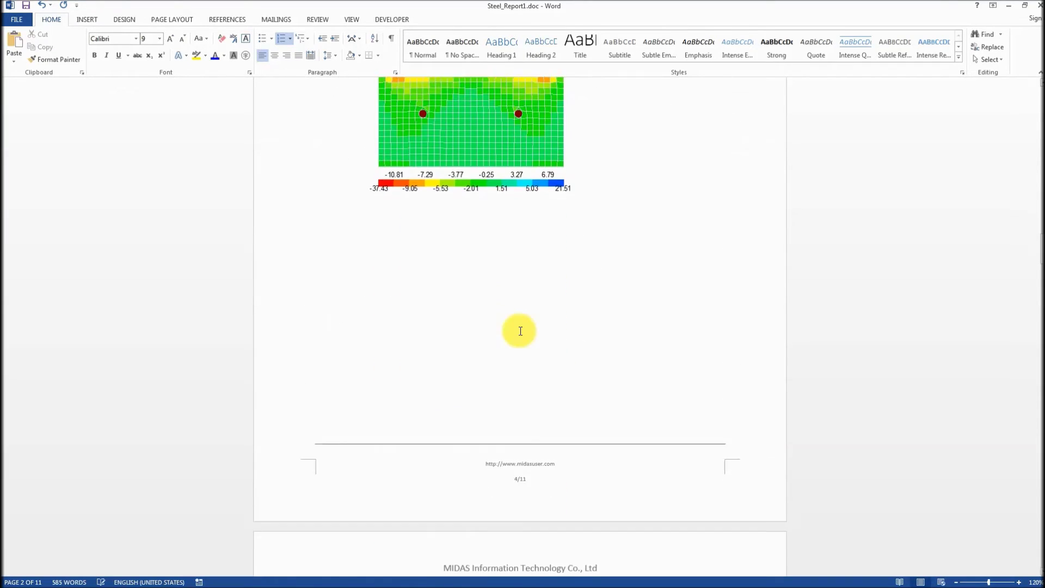
pyautogui.scroll(-13, 519, 331)
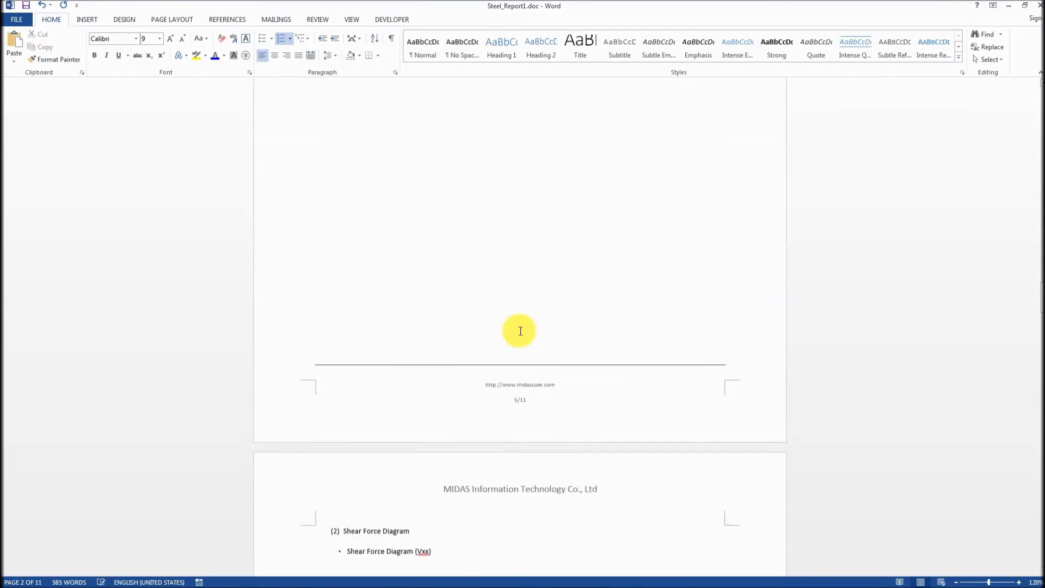
pyautogui.scroll(-8, 520, 331)
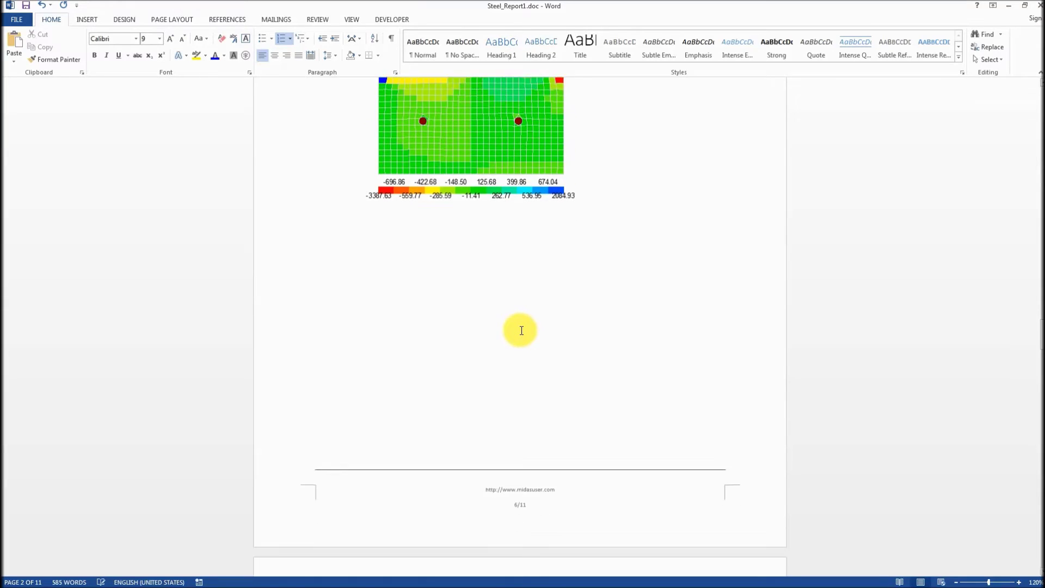
pyautogui.scroll(-20, 522, 330)
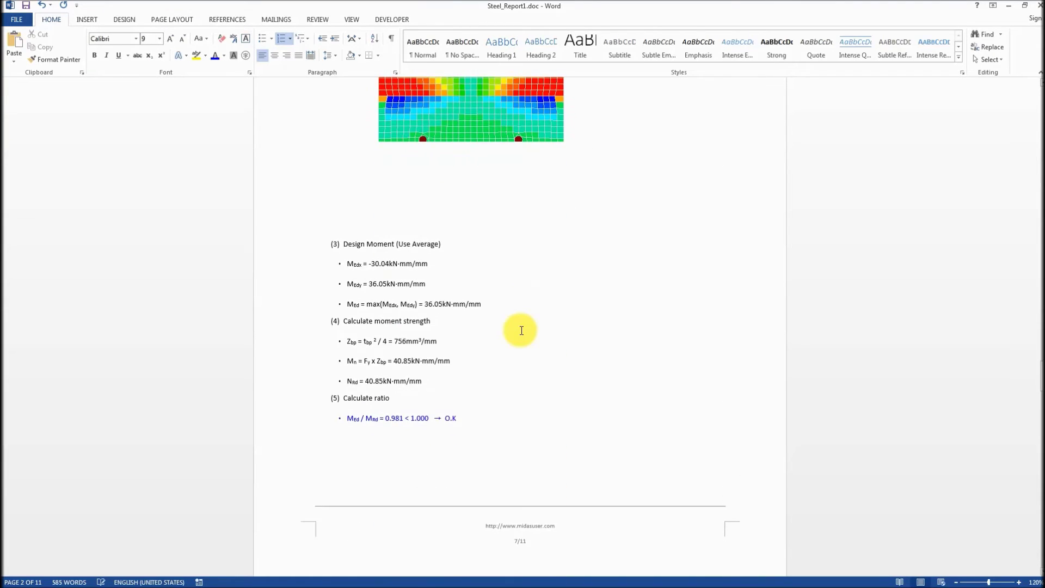
pyautogui.scroll(-12, 521, 330)
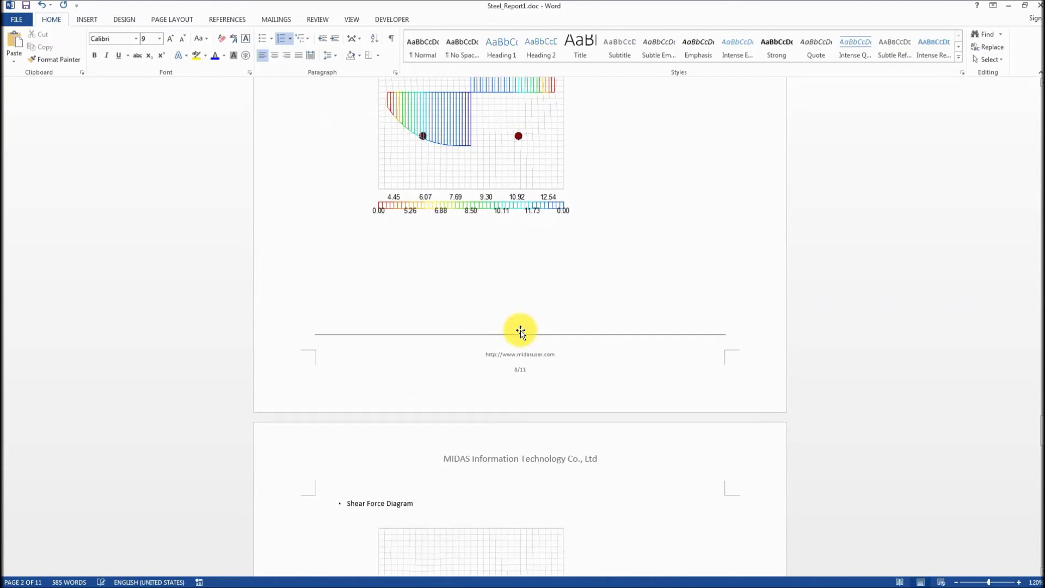
pyautogui.scroll(-20, 521, 331)
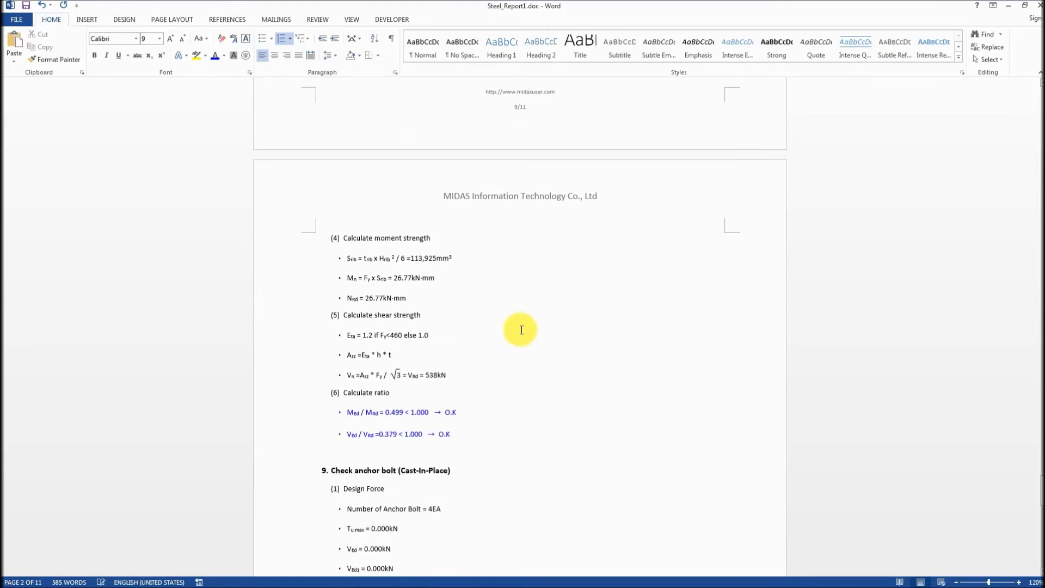
pyautogui.scroll(-20, 520, 329)
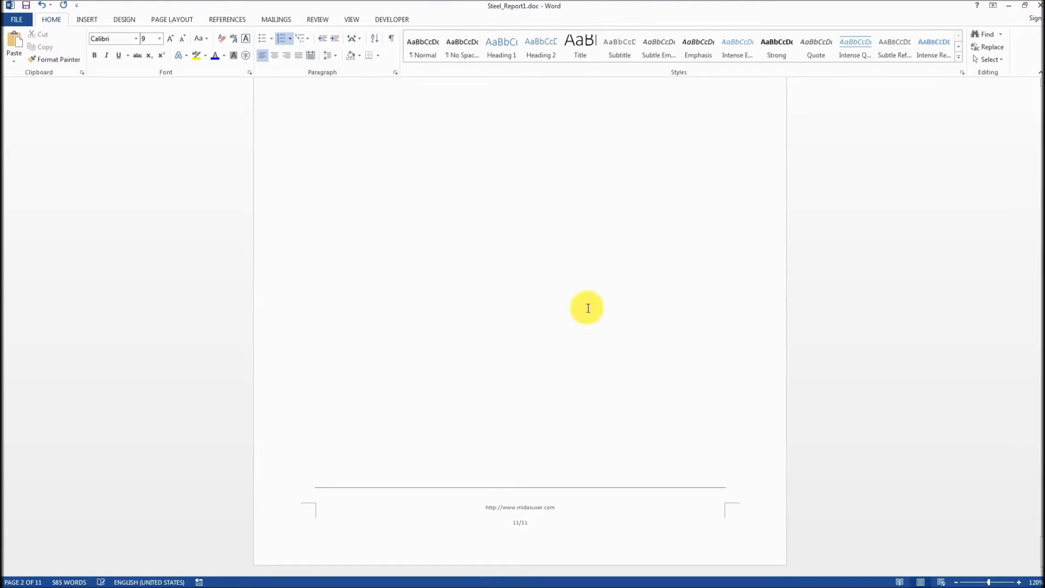
pyautogui.scroll(10, 586, 308)
pyautogui.scroll(-8, 533, 321)
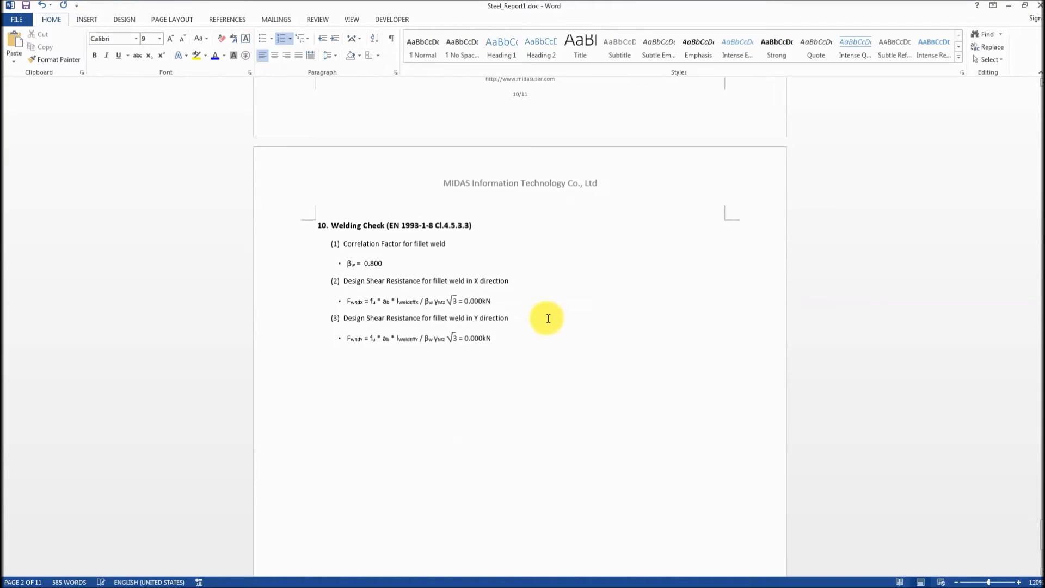
pyautogui.click(1008, 7)
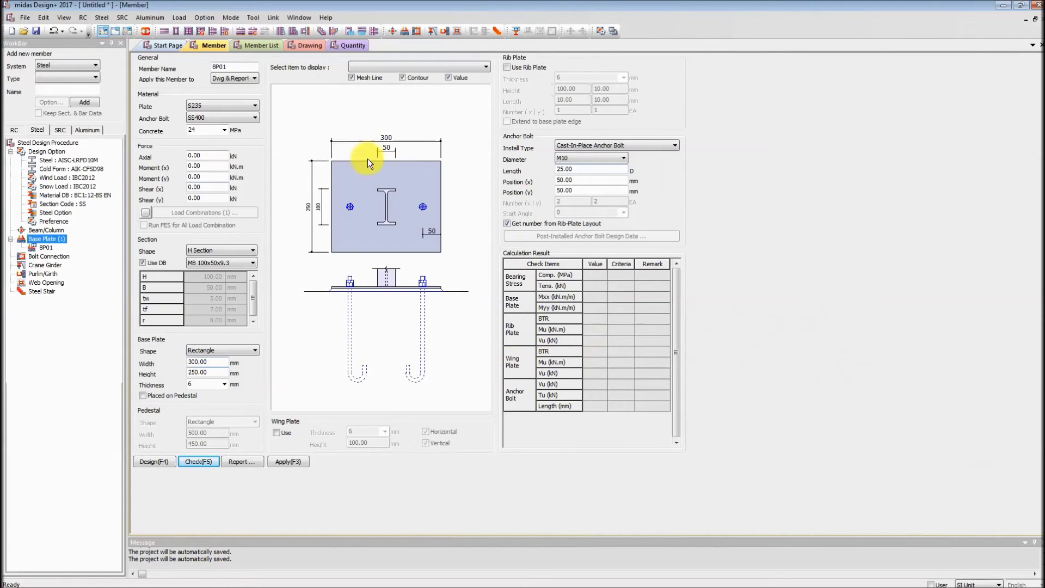
# - Check the AISC-LRFD10M steel design code, then cancel the midas Gen link dialog
pyautogui.click(72, 160)
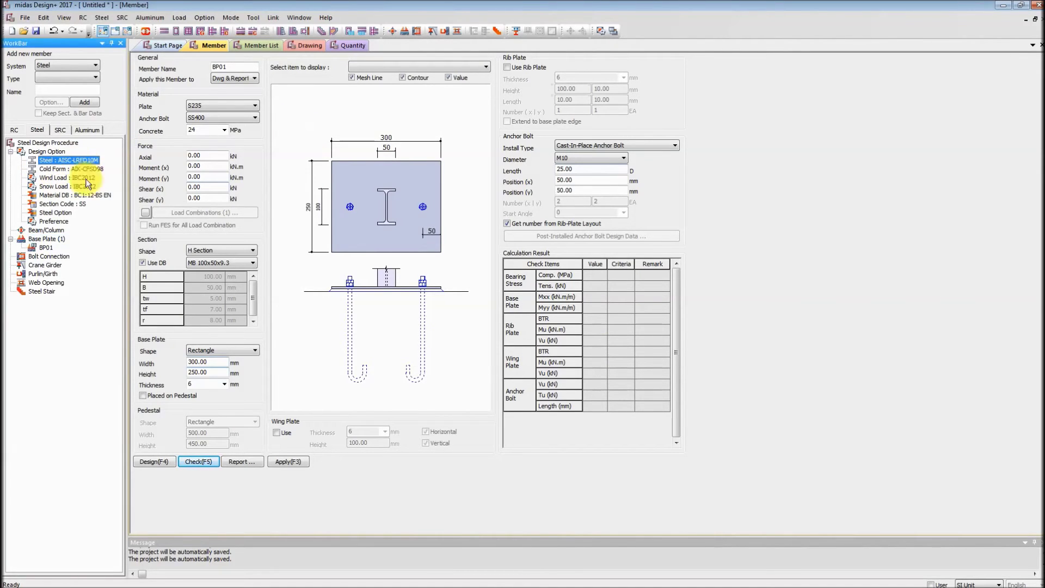
pyautogui.click(146, 32)
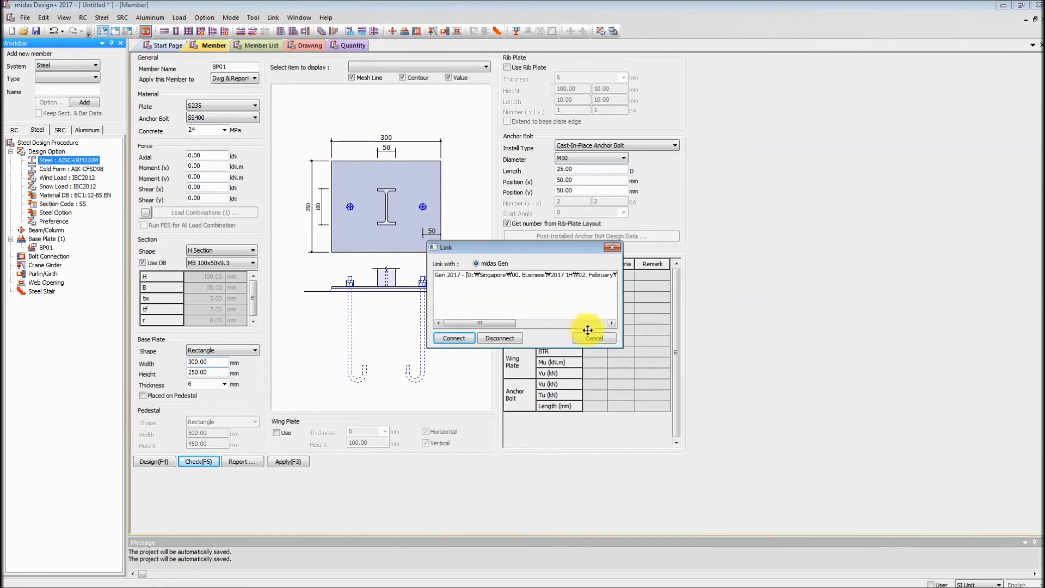
pyautogui.click(594, 338)
# - Bring the midas Gen frame model forward, then switch back to Design+
pyautogui.hotkey('alt', 'Tab')
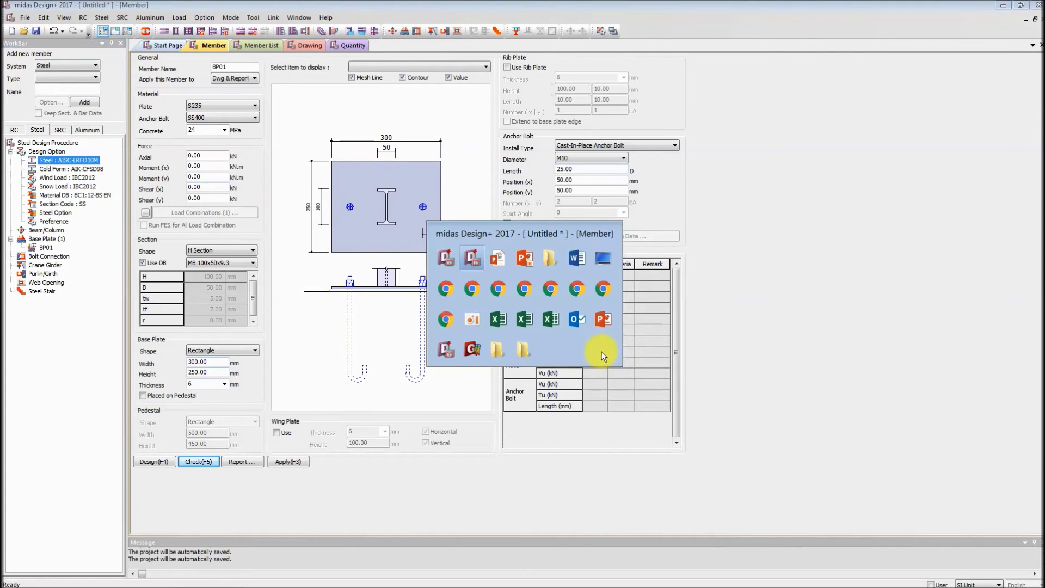
pyautogui.click(472, 349)
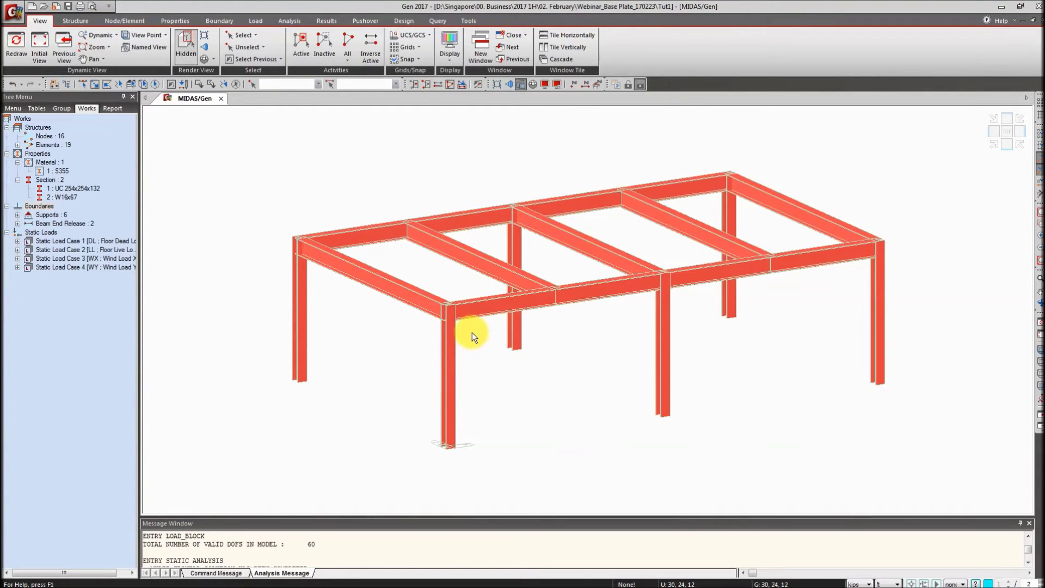
pyautogui.hotkey('alt', 'Tab')
# - Orbit and pan the midas Gen frame model to inspect it
pyautogui.click(473, 332)
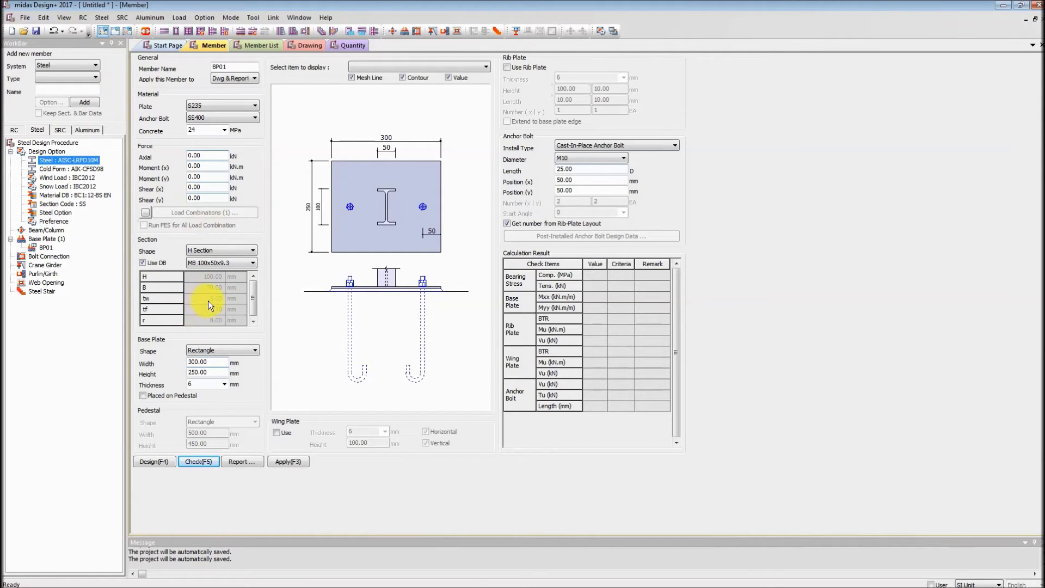
pyautogui.hotkey('alt', 'Tab')
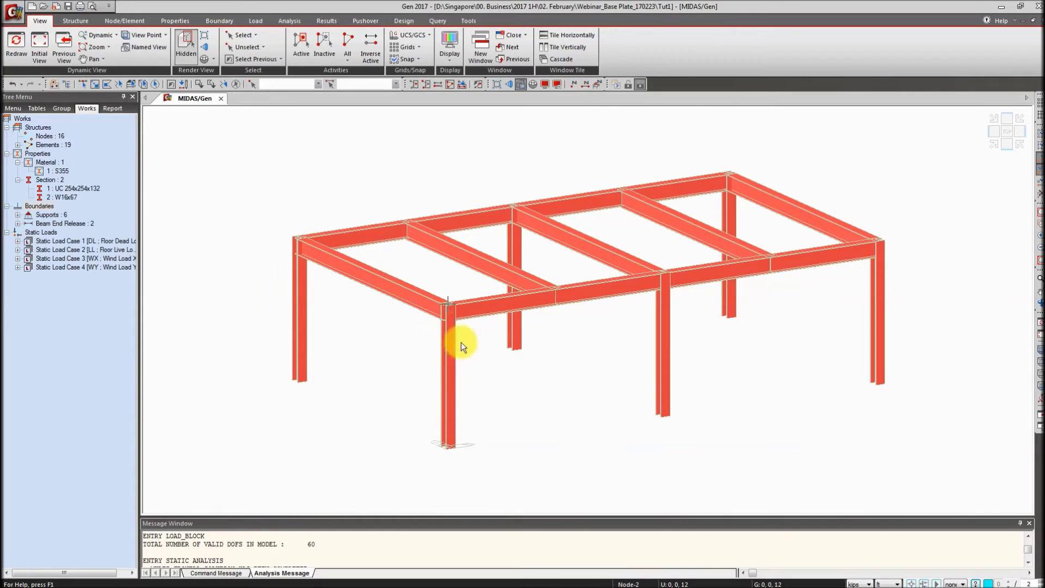
pyautogui.keyDown('ctrl'); pyautogui.moveTo(407, 327); pyautogui.dragTo(410, 341, button='middle'); pyautogui.keyUp('ctrl')
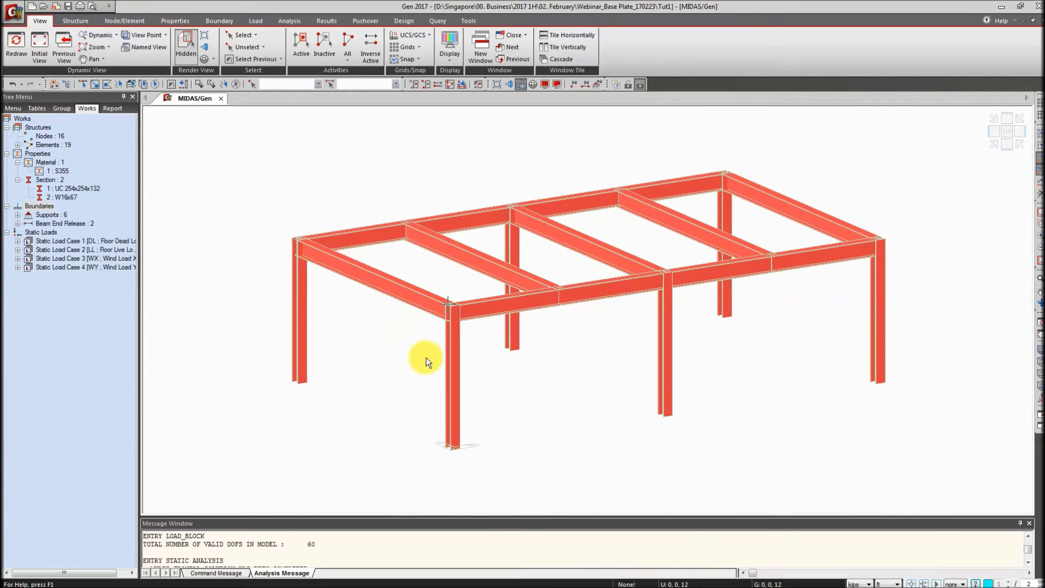
pyautogui.click(1038, 302)
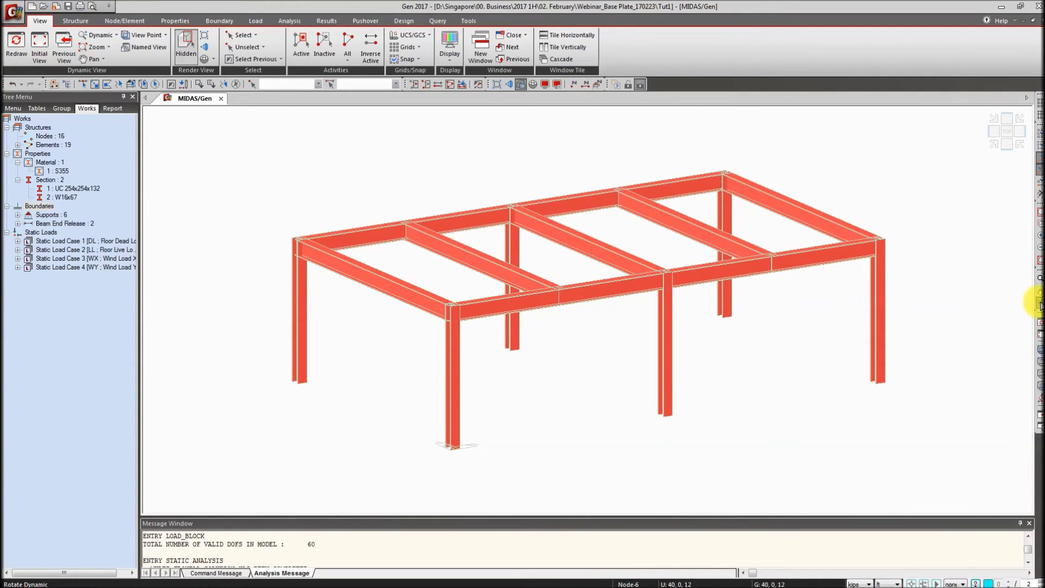
pyautogui.moveTo(689, 264)
pyautogui.mouseDown()
pyautogui.moveTo(675, 285)
pyautogui.moveTo(681, 257)
pyautogui.moveTo(682, 268)
pyautogui.mouseUp()
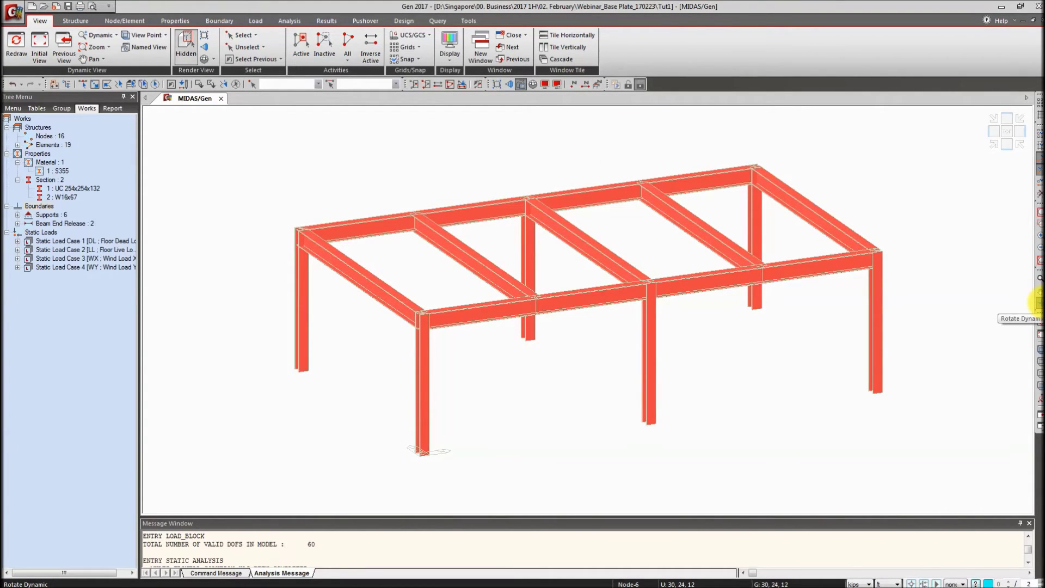
pyautogui.click(1038, 302)
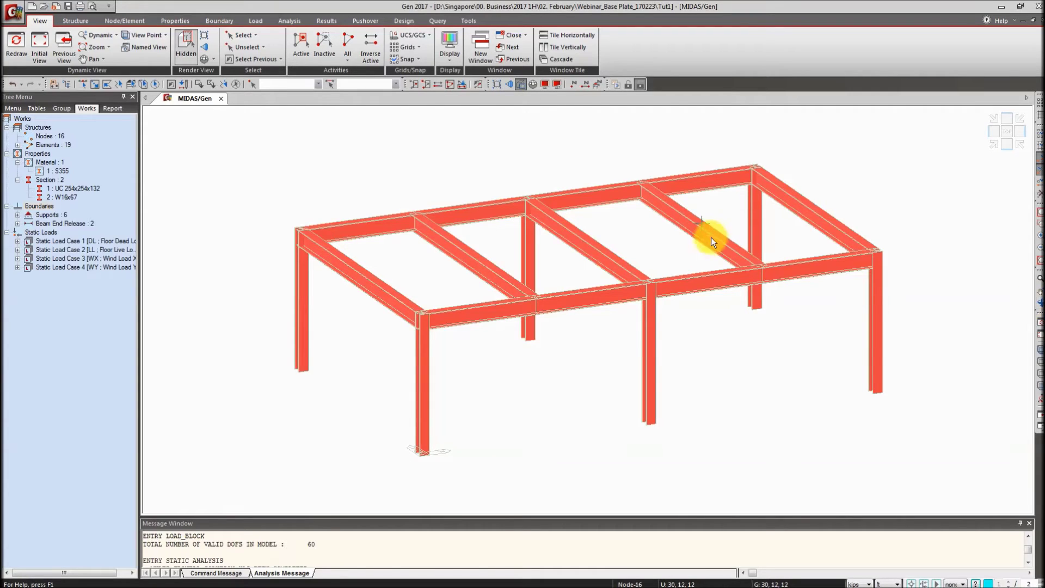
pyautogui.moveTo(524, 250); pyautogui.dragTo(442, 247)
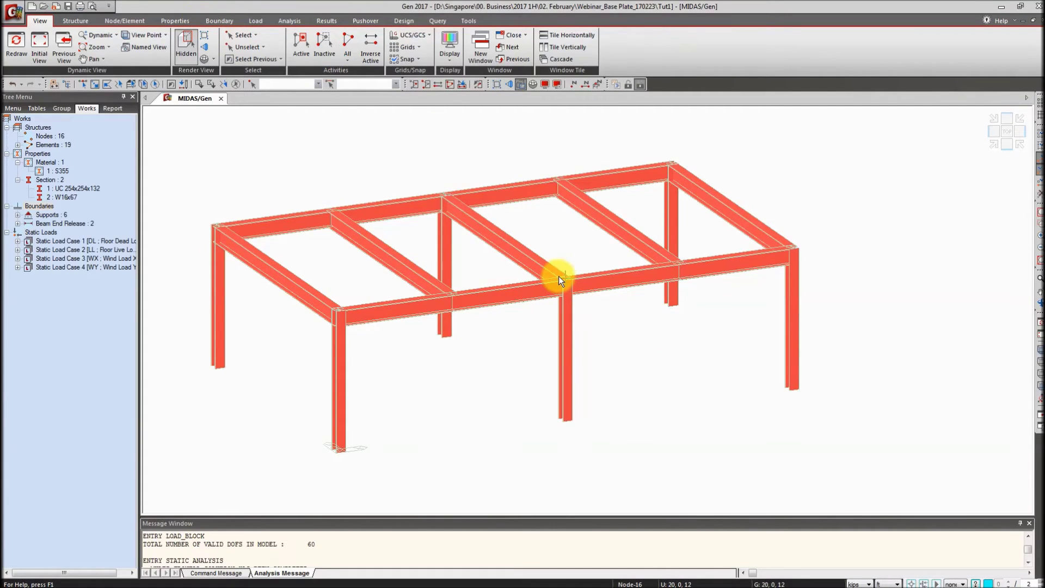
# - Link Design+ to the Gen 2017 model Tut1 through midas Link
pyautogui.hotkey('alt', 'Tab')
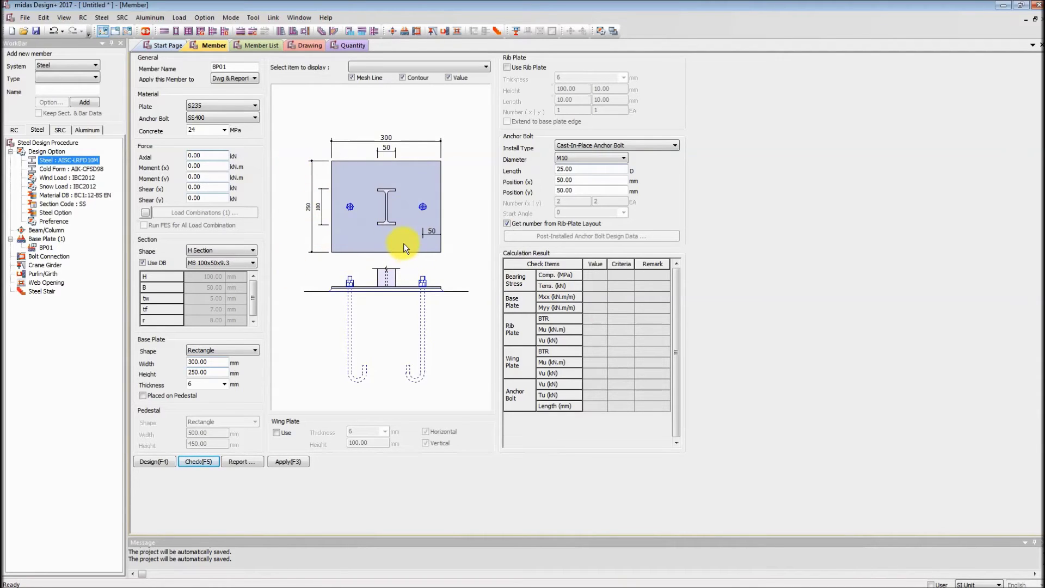
pyautogui.click(145, 31)
pyautogui.click(479, 275)
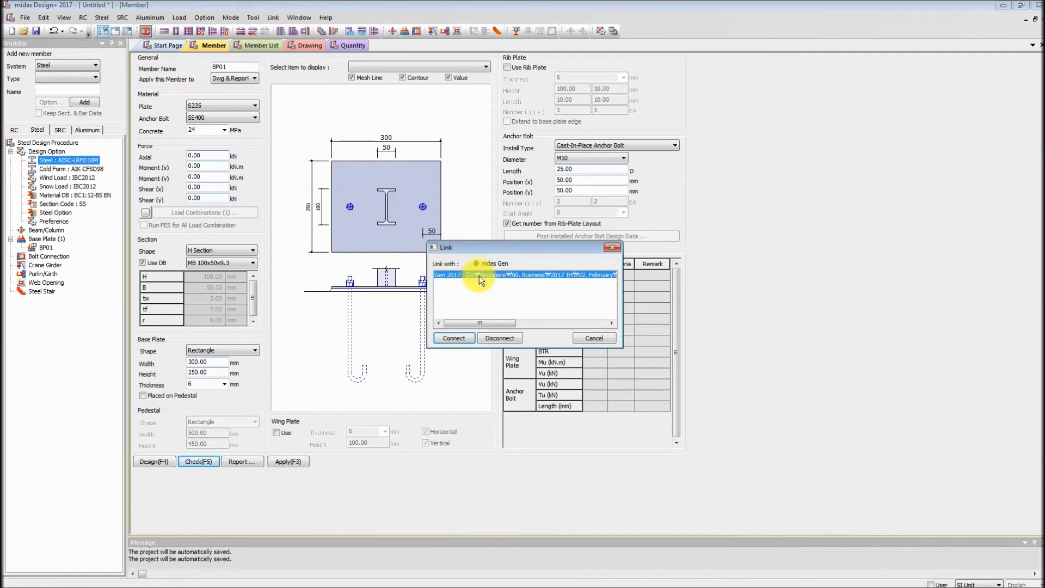
pyautogui.click(459, 338)
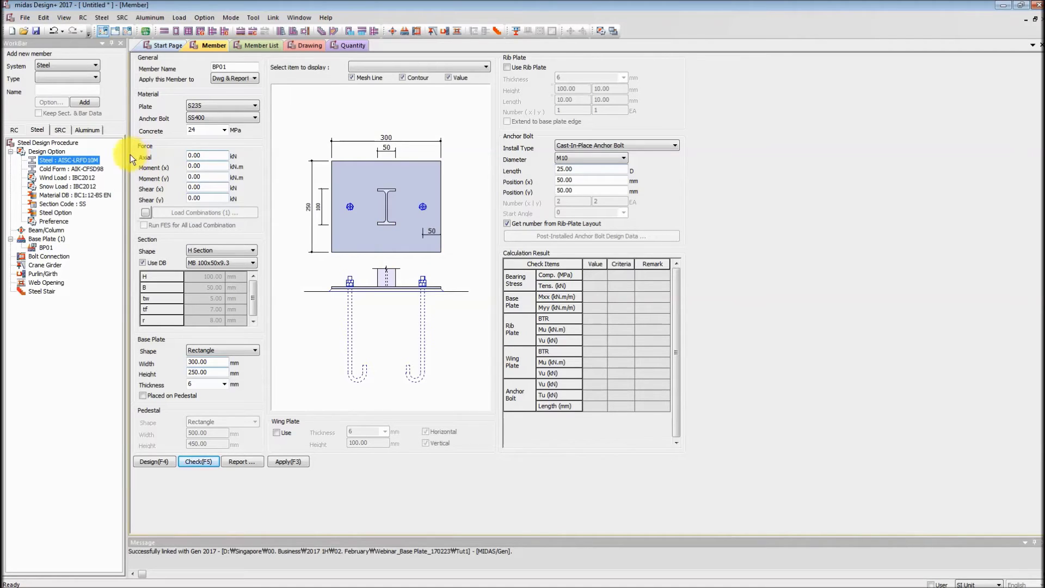
# - Open base plate member BP01 under Base Plate in the WorkBar tree
pyautogui.click(53, 240)
pyautogui.click(83, 79)
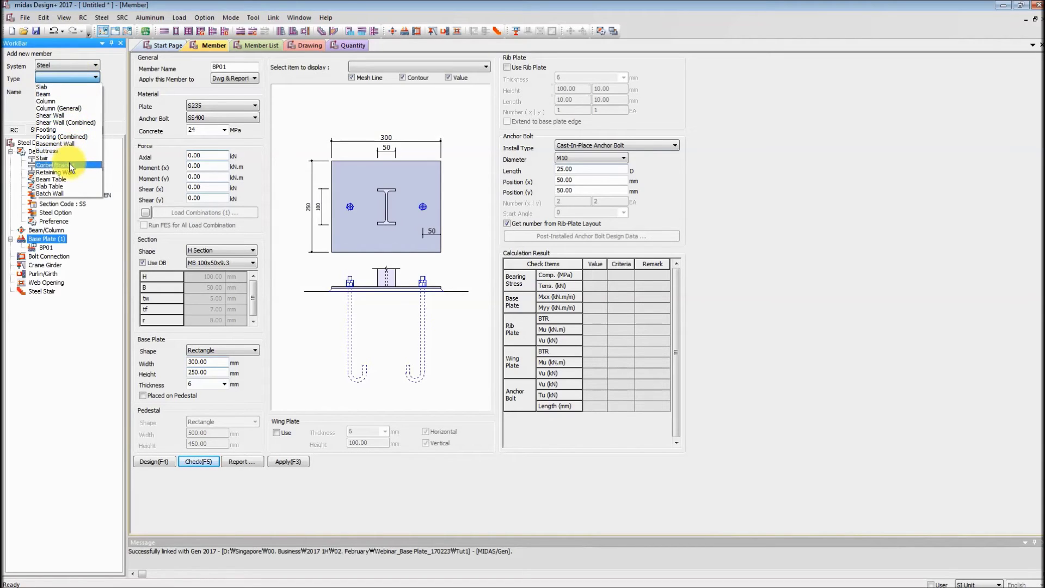
pyautogui.click(74, 361)
pyautogui.click(46, 248)
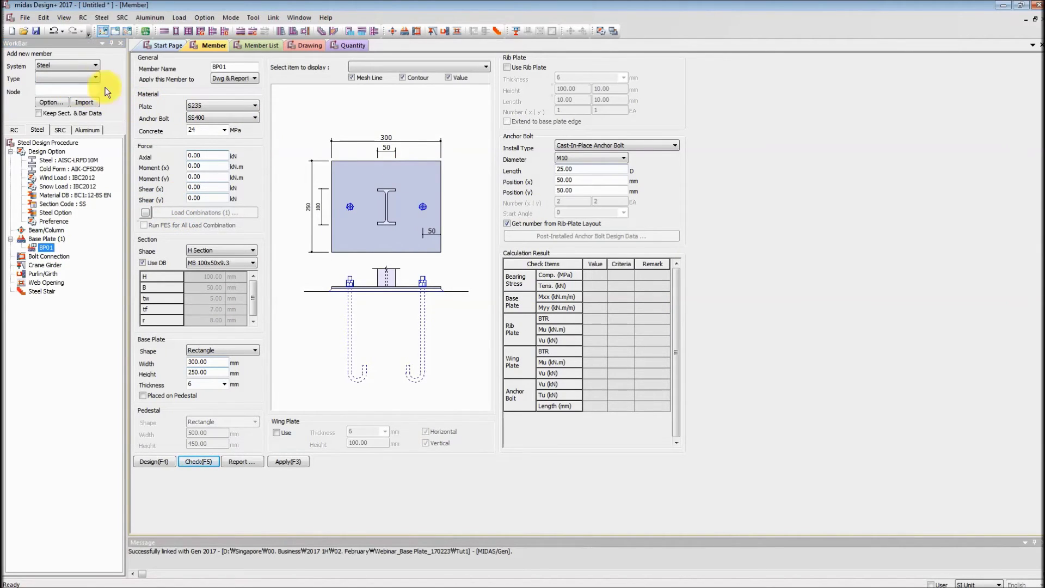
pyautogui.hotkey('alt', 'Tab')
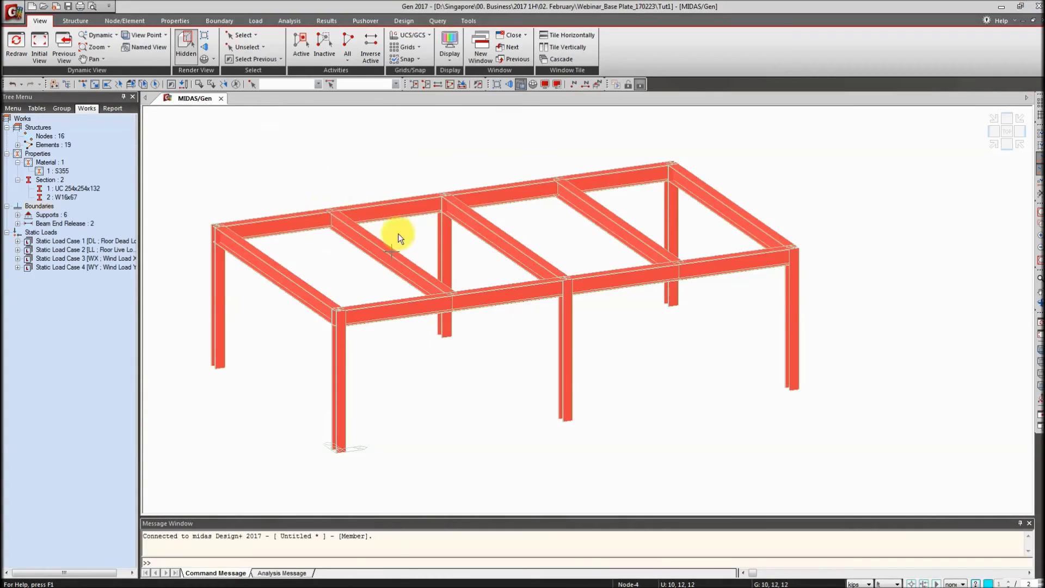
# - Window-select column base nodes 1 and 7 in the Gen model for import
pyautogui.click(83, 84)
pyautogui.moveTo(192, 328); pyautogui.dragTo(378, 455)
pyautogui.hotkey('alt', 'Tab')
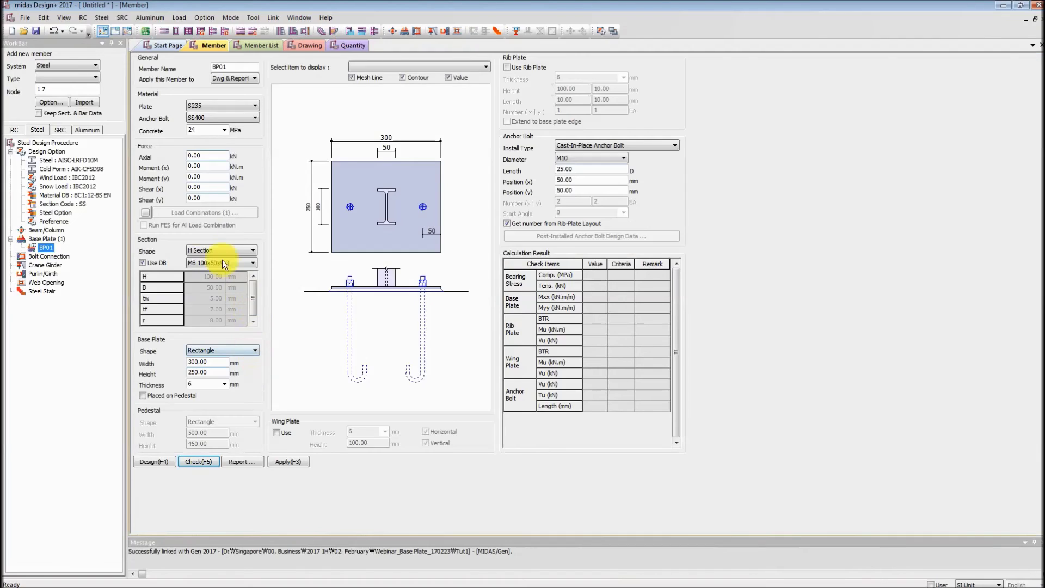
# - Set the link options to Link by Member
pyautogui.click(58, 104)
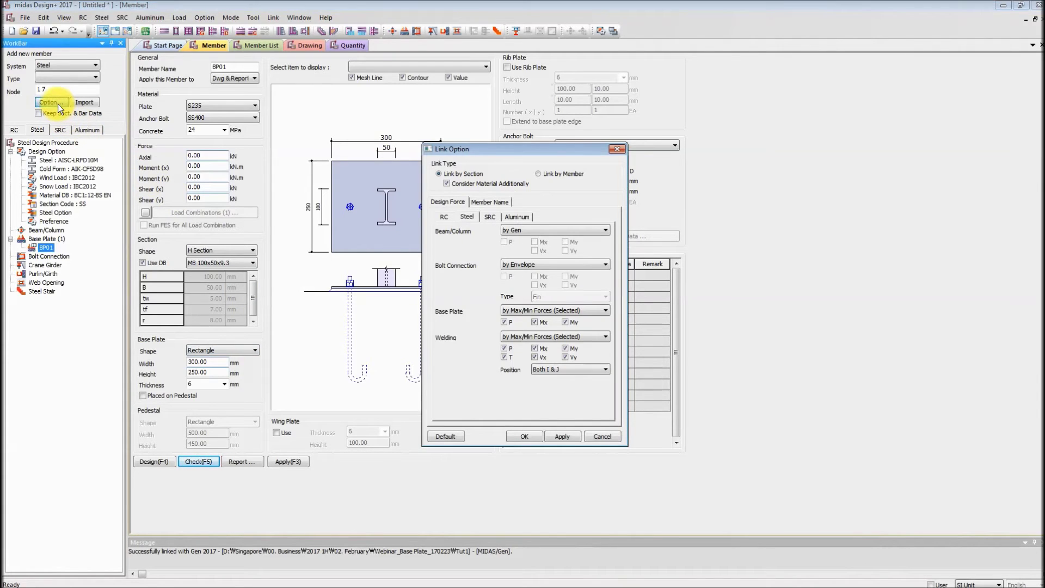
pyautogui.click(538, 174)
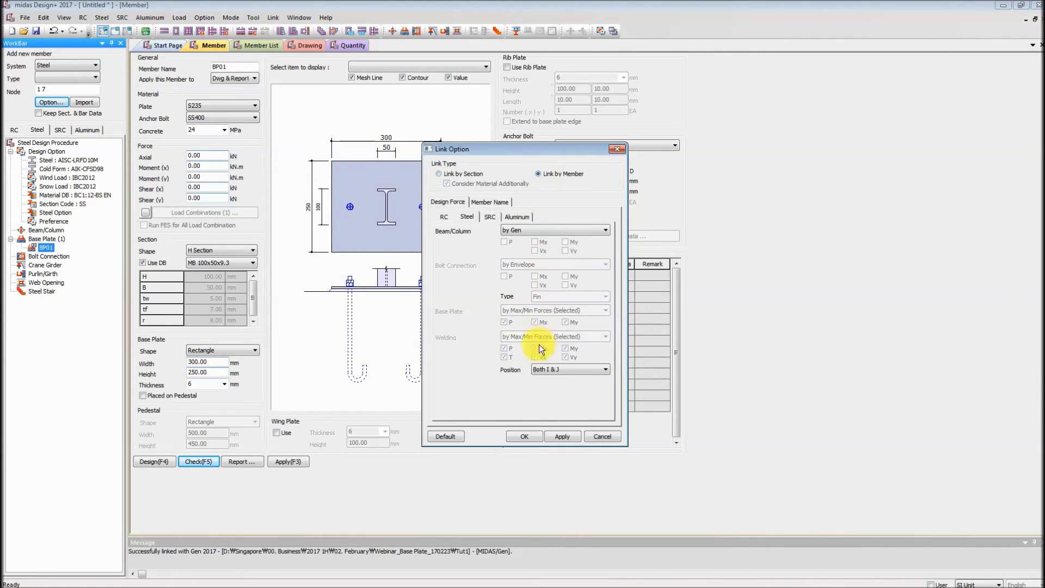
pyautogui.click(524, 436)
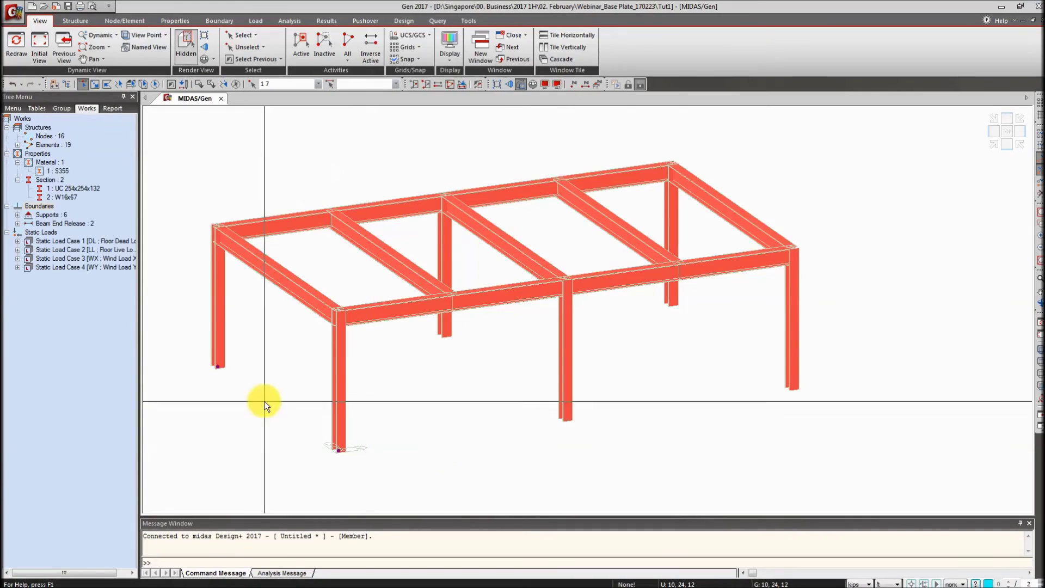
# - Add base nodes 3 and 9 of the remaining two columns to the selection
pyautogui.click(567, 418)
pyautogui.click(445, 334)
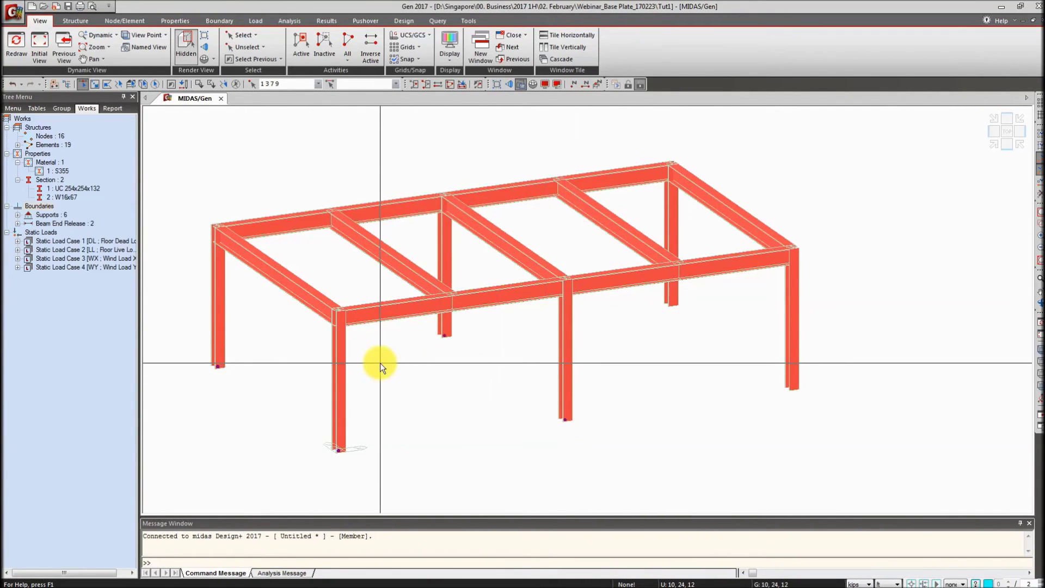
pyautogui.hotkey('alt', 'Tab')
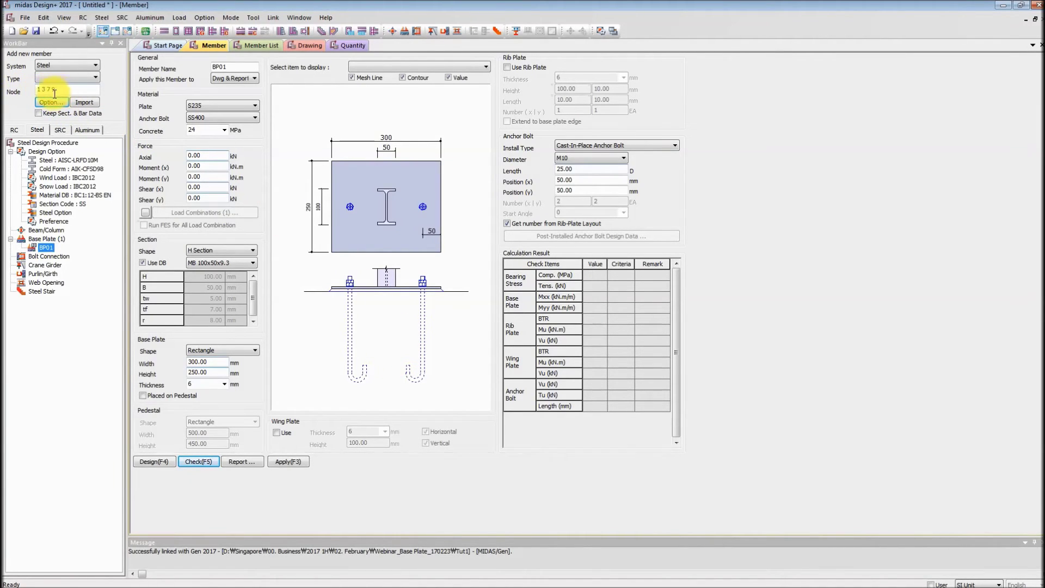
# - Import UC 254x254x132 base plates at nodes 1, 3, 7 and 9, accepting the design code warning
pyautogui.click(92, 103)
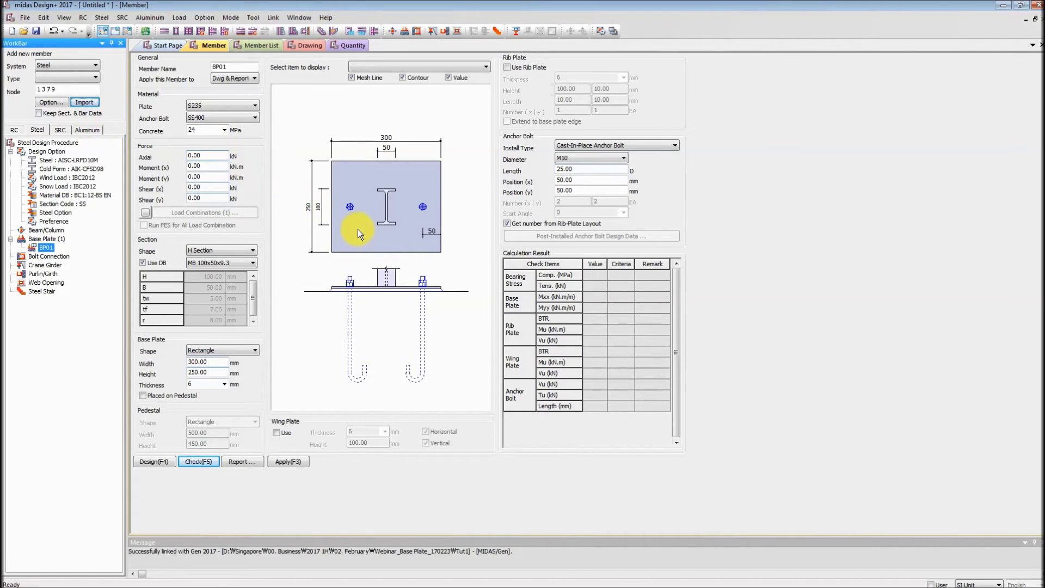
pyautogui.click(90, 103)
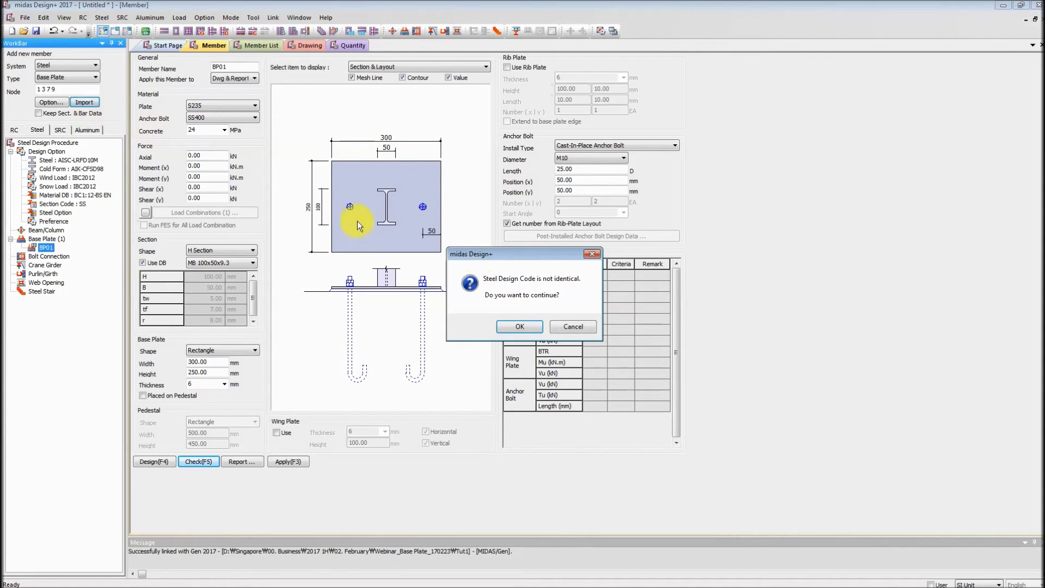
pyautogui.click(521, 326)
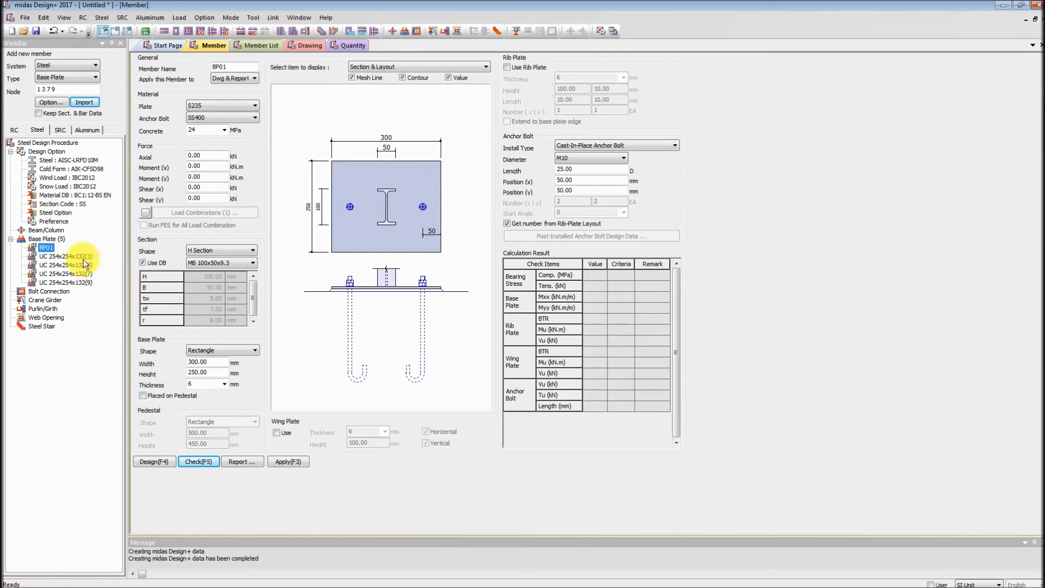
# - Open imported base plate UC 254x254x132(1) to view its S355 391.30 × 454.30 mm plate
pyautogui.click(78, 257)
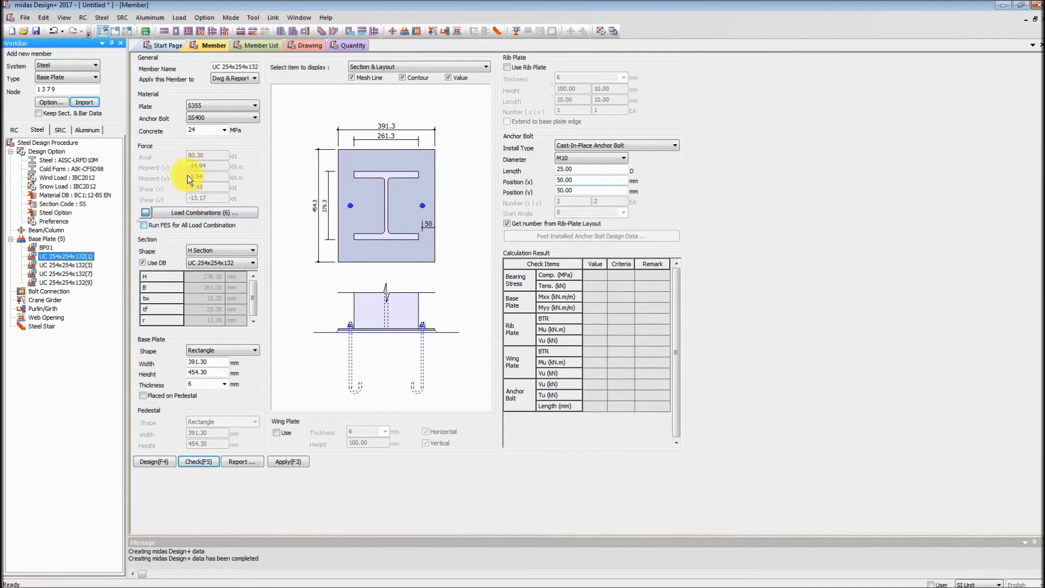
pyautogui.click(217, 213)
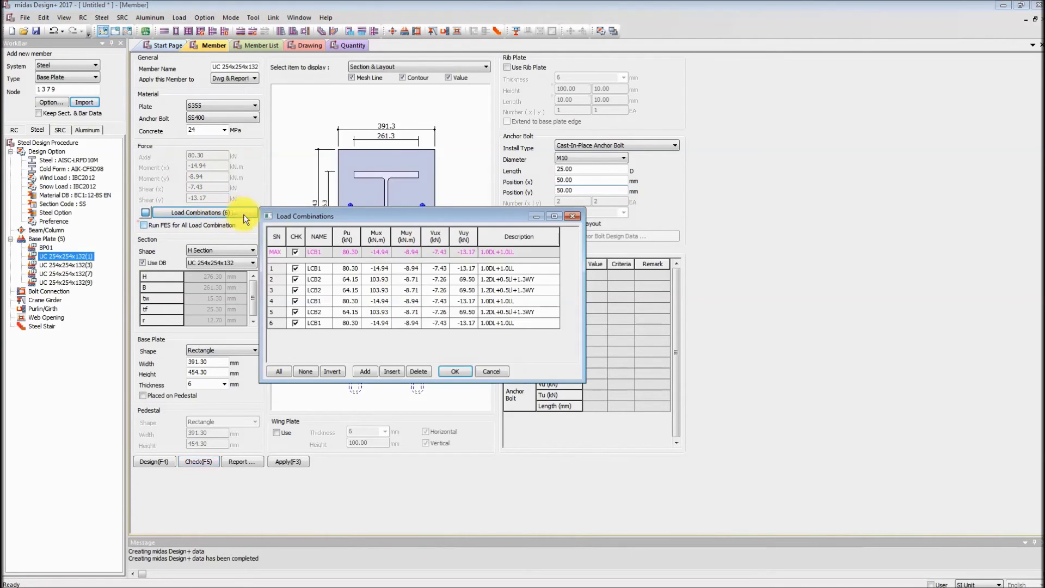
pyautogui.moveTo(375, 216); pyautogui.dragTo(405, 107)
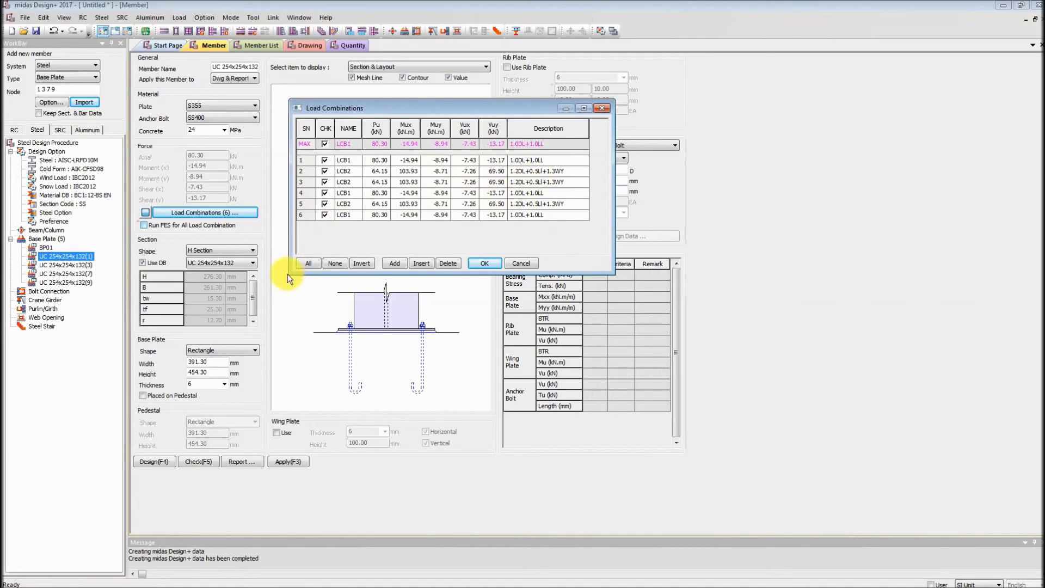
pyautogui.click(603, 108)
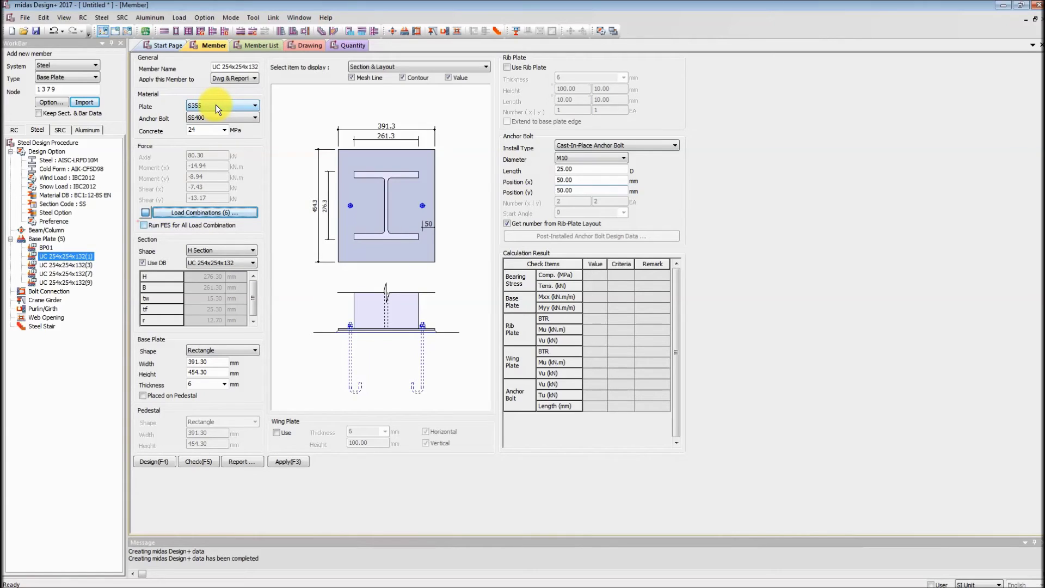
pyautogui.click(207, 263)
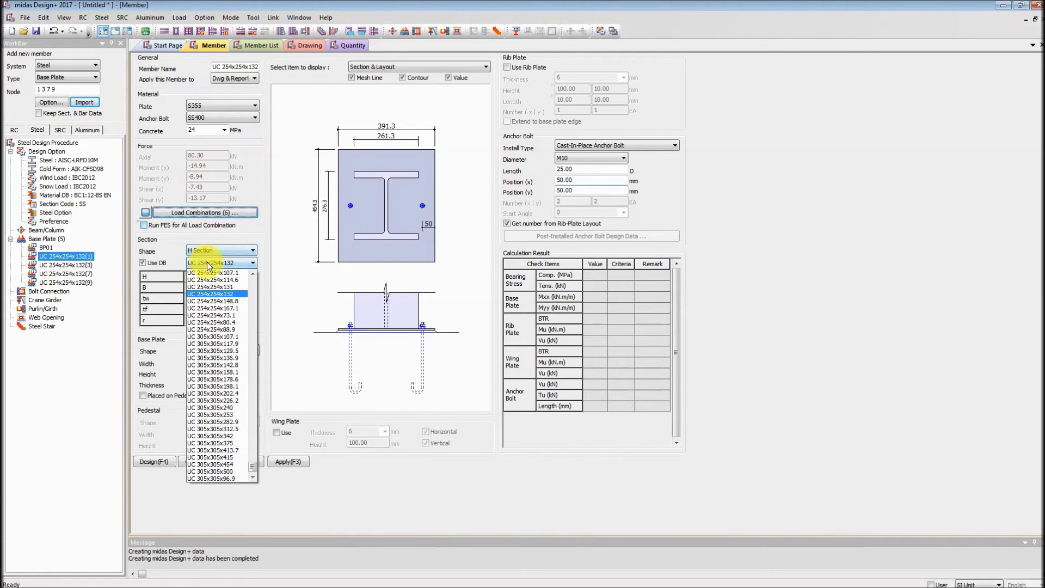
pyautogui.click(223, 294)
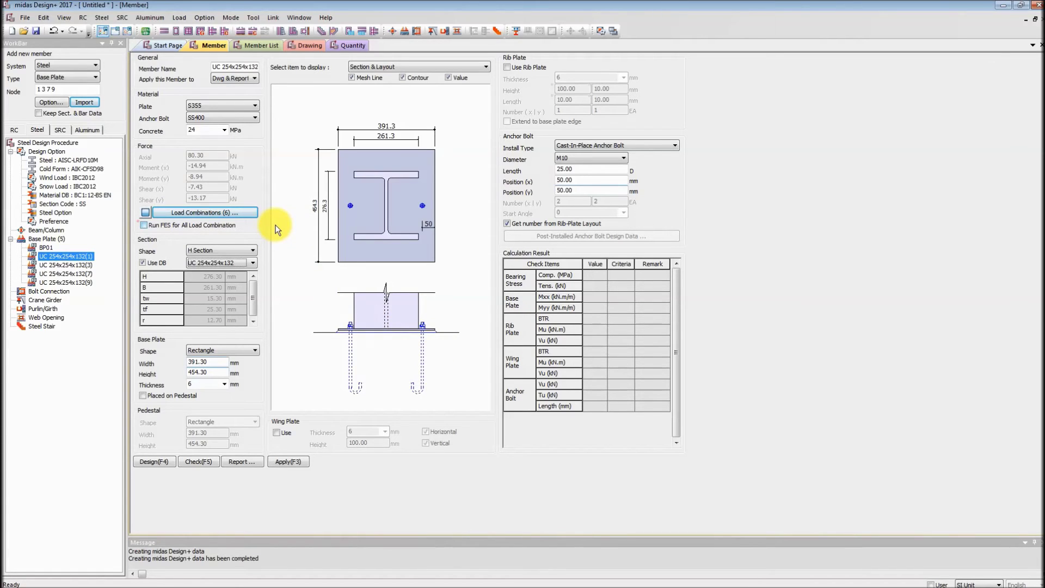
pyautogui.hotkey('alt', 'Tab')
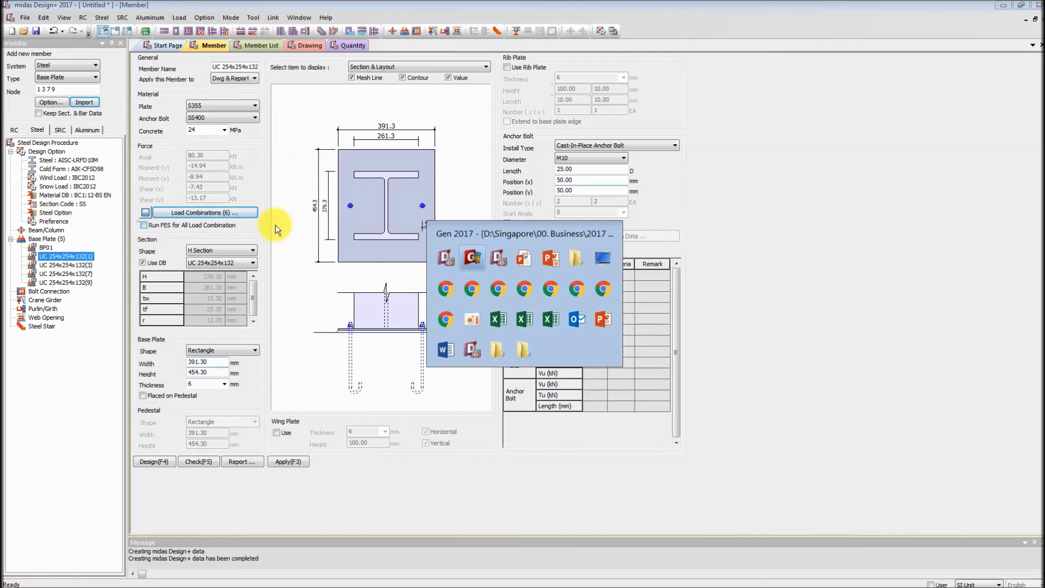
pyautogui.hotkey('alt', 'Tab')
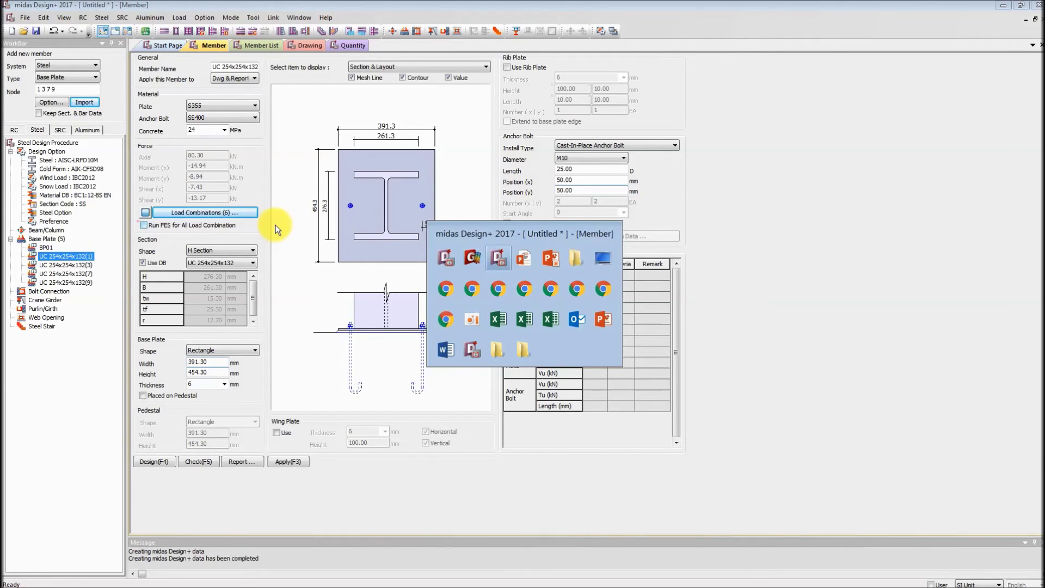
pyautogui.click(440, 363)
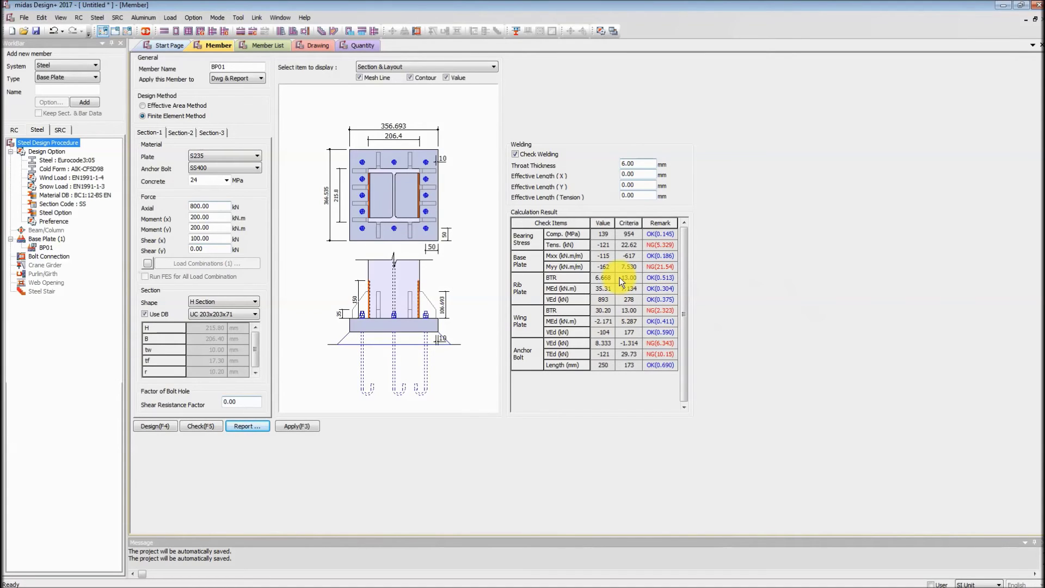
pyautogui.hotkey('alt', 'Tab')
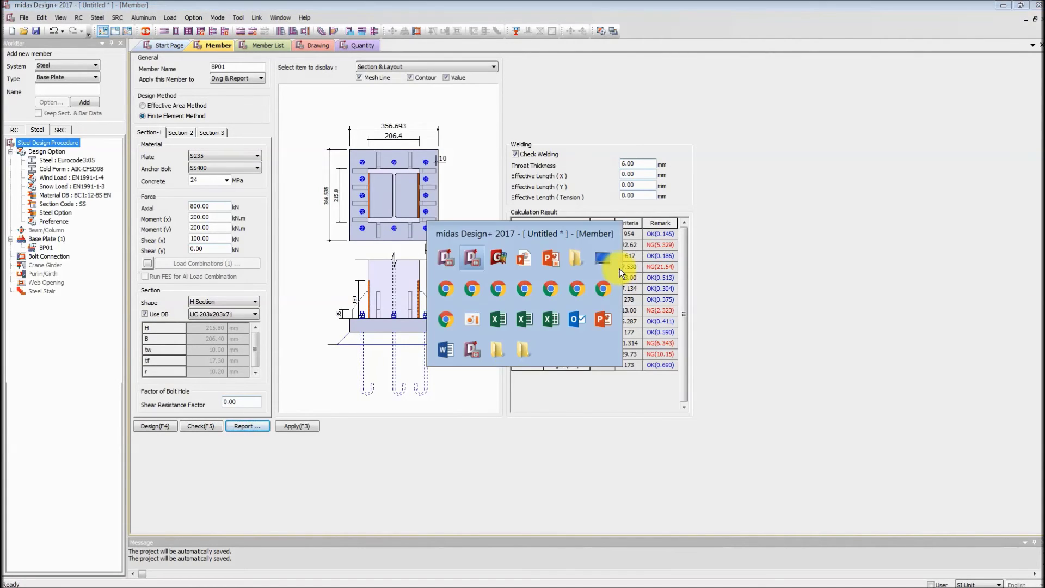
pyautogui.hotkey('alt', 'Tab')
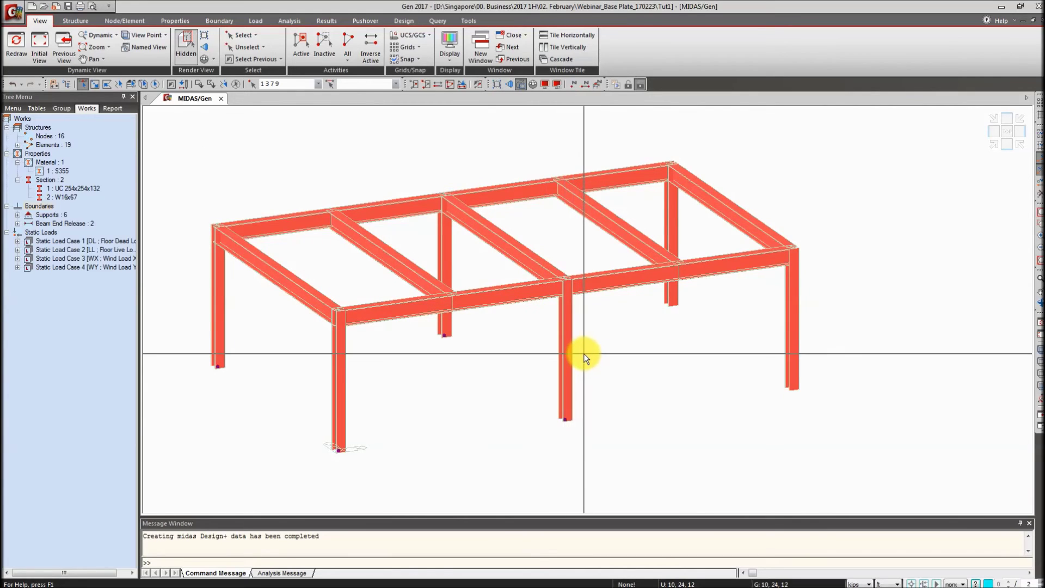
pyautogui.moveTo(584, 355)
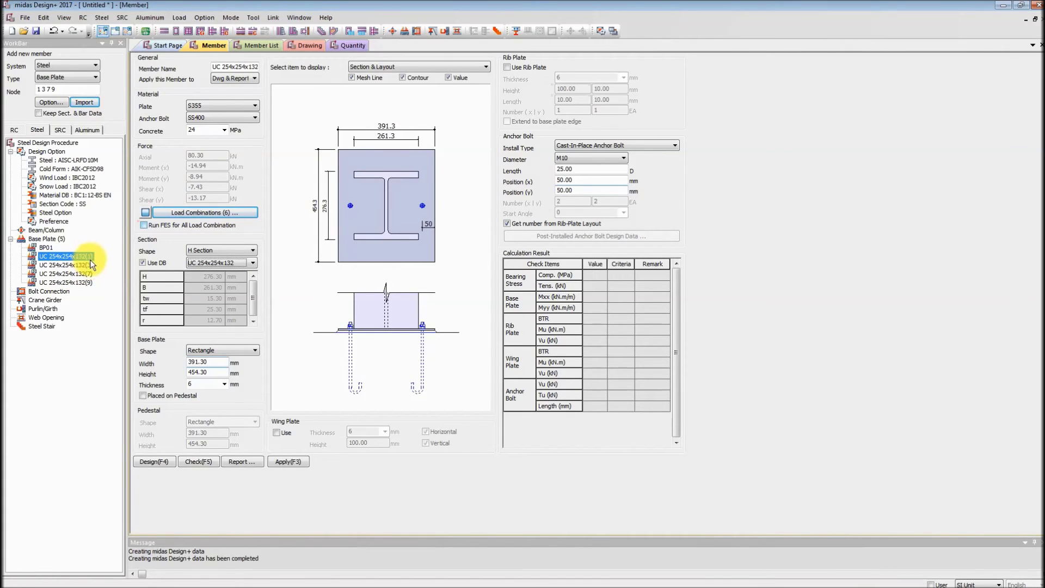
# - Show the Member List table and scroll across its force, section and plate size columns
pyautogui.click(264, 47)
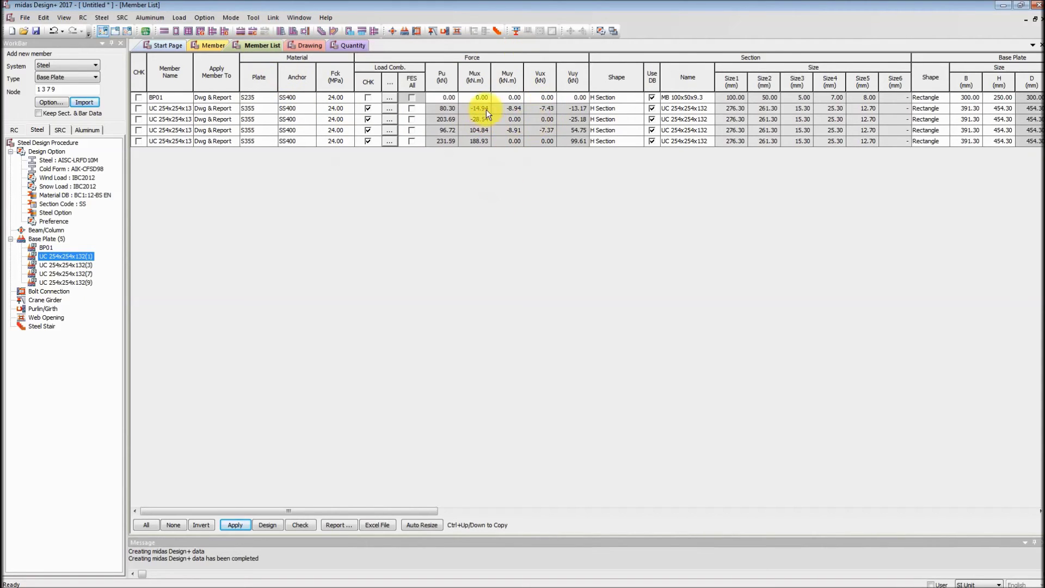
pyautogui.moveTo(391, 507); pyautogui.dragTo(348, 511)
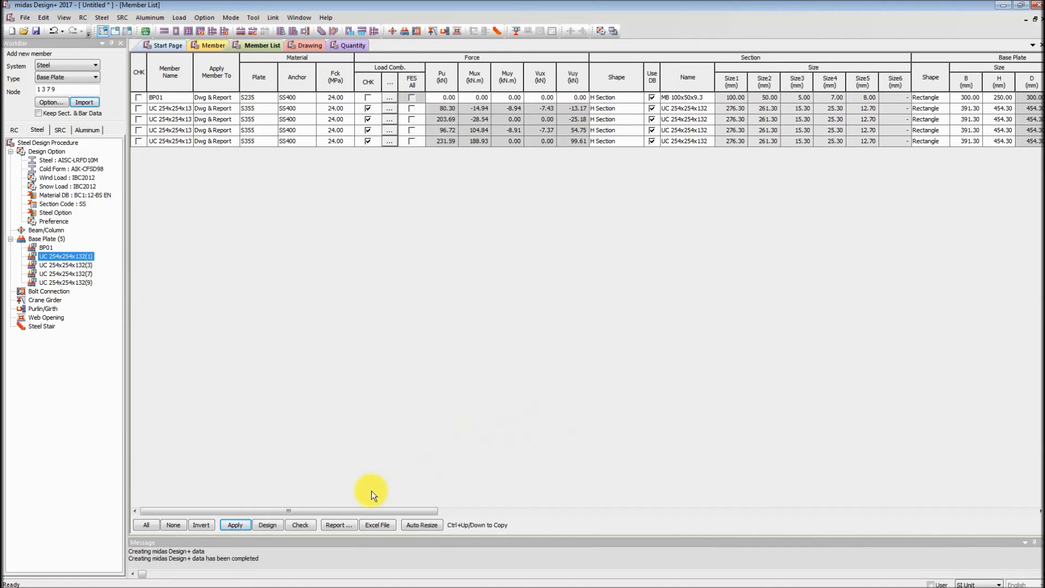
pyautogui.moveTo(351, 510); pyautogui.dragTo(573, 511)
pyautogui.moveTo(850, 512); pyautogui.dragTo(976, 508)
# - Select all five base plates, run their design, and switch to the BP01 results window
pyautogui.click(146, 525)
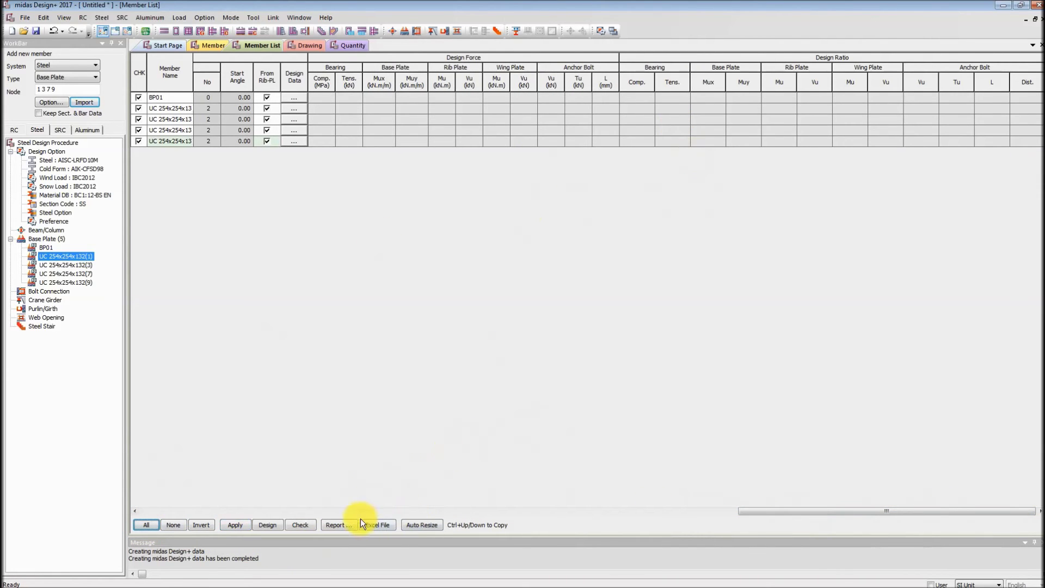
pyautogui.click(264, 525)
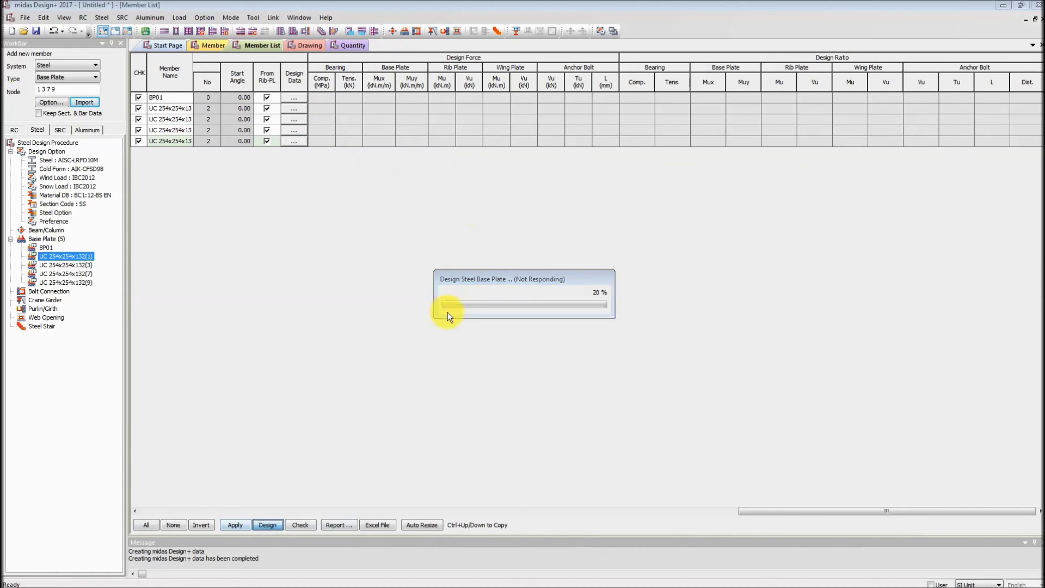
pyautogui.hotkey('alt', 'Tab')
pyautogui.press('Tab')
pyautogui.press('Tab')
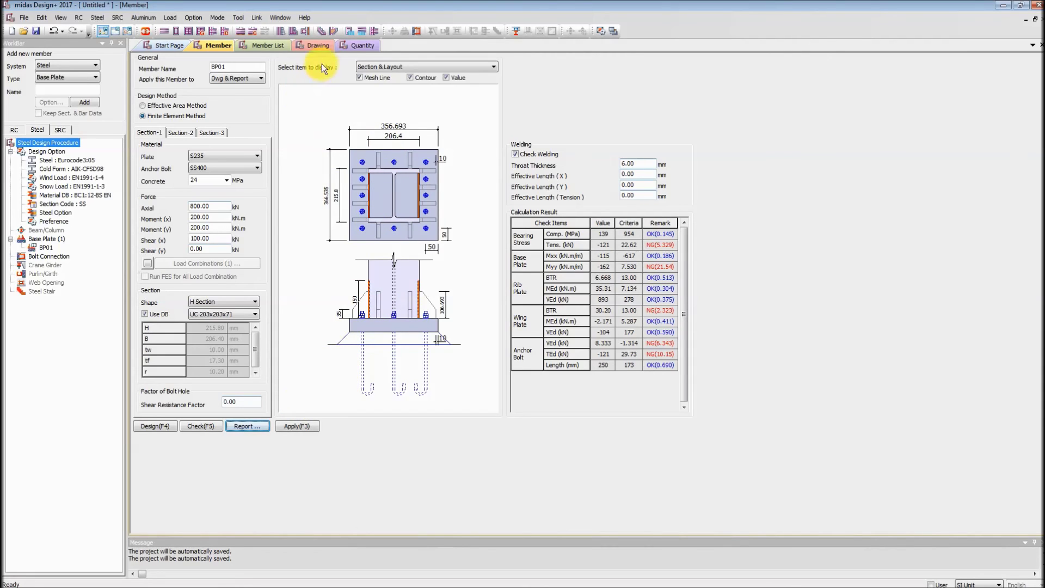
# - Generate the BP01 Steel Base Plate List drawing sheet and pan it to centre the sheet
pyautogui.click(322, 45)
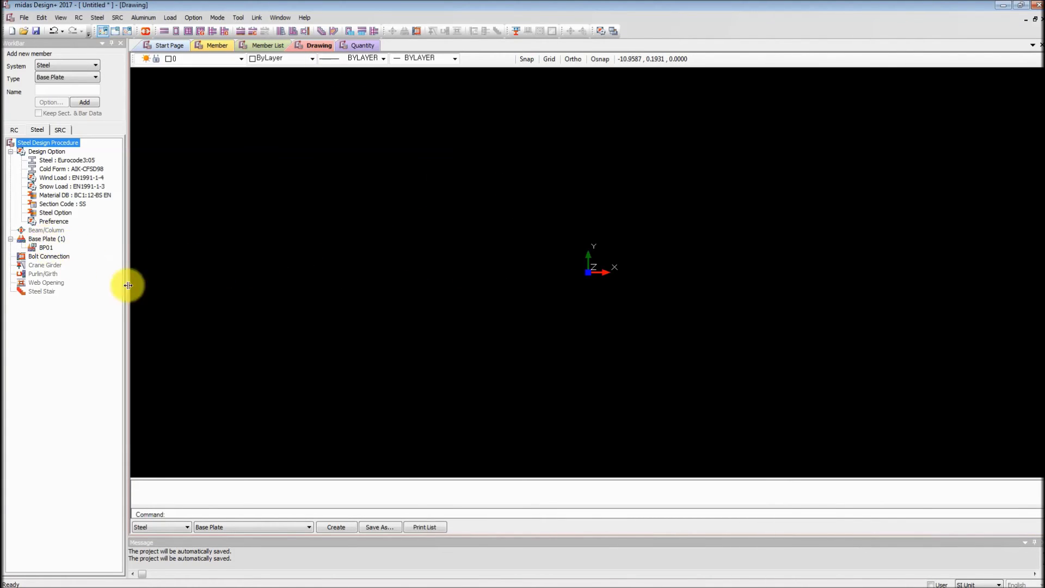
pyautogui.click(337, 531)
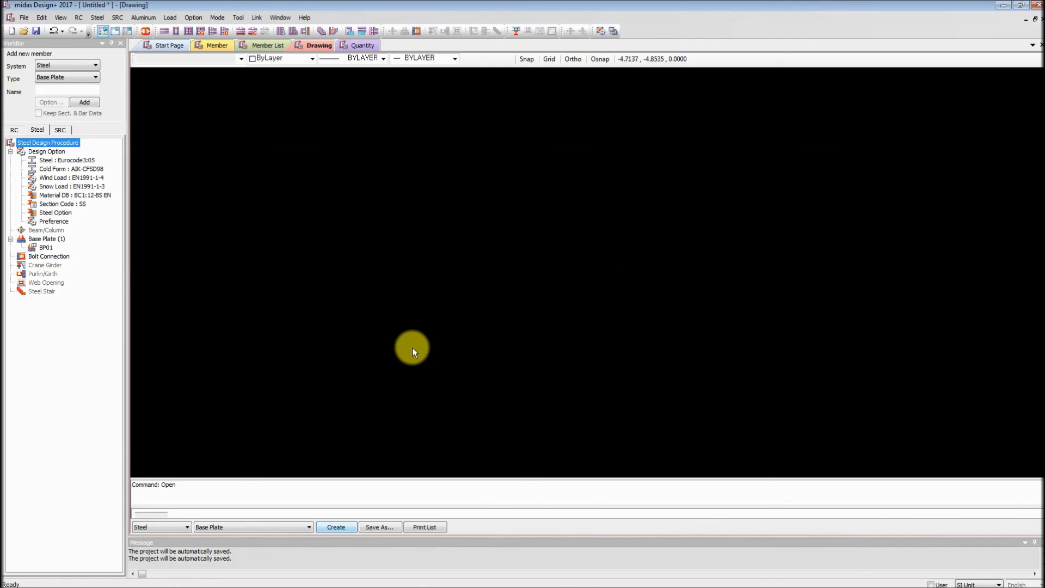
pyautogui.moveTo(483, 269); pyautogui.dragTo(474, 374, button='middle')
pyautogui.scroll(4, 500, 268)
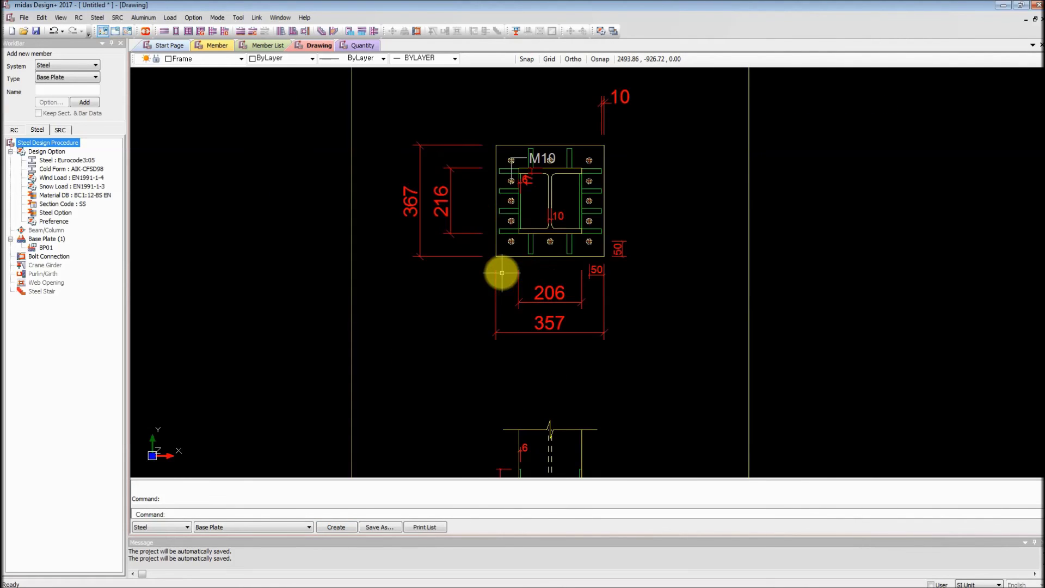
pyautogui.scroll(-3, 499, 266)
pyautogui.moveTo(578, 261); pyautogui.dragTo(558, 340, button='middle')
pyautogui.scroll(-4, 557, 343)
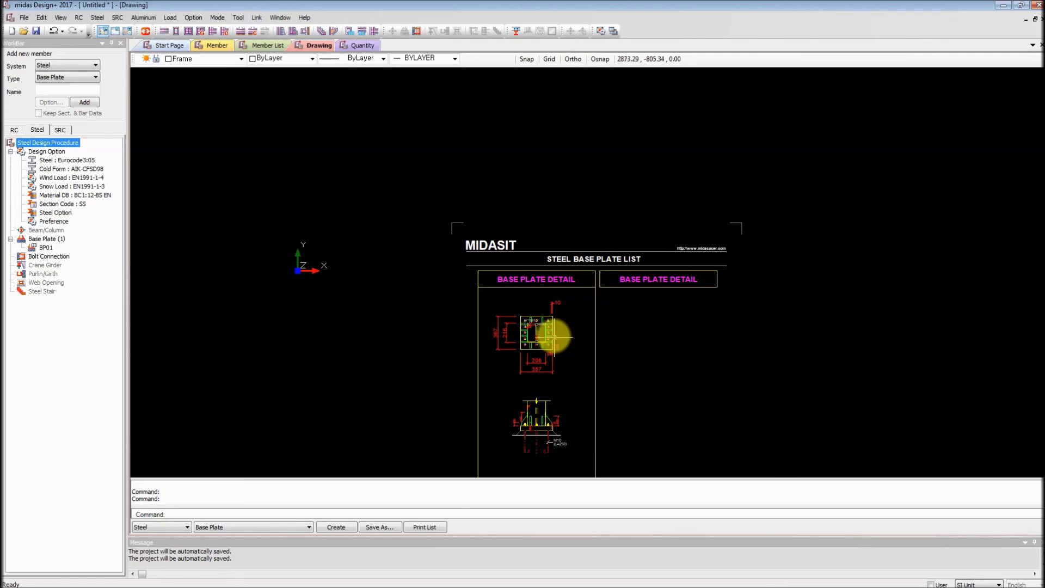
pyautogui.moveTo(551, 350); pyautogui.dragTo(550, 270, button='middle')
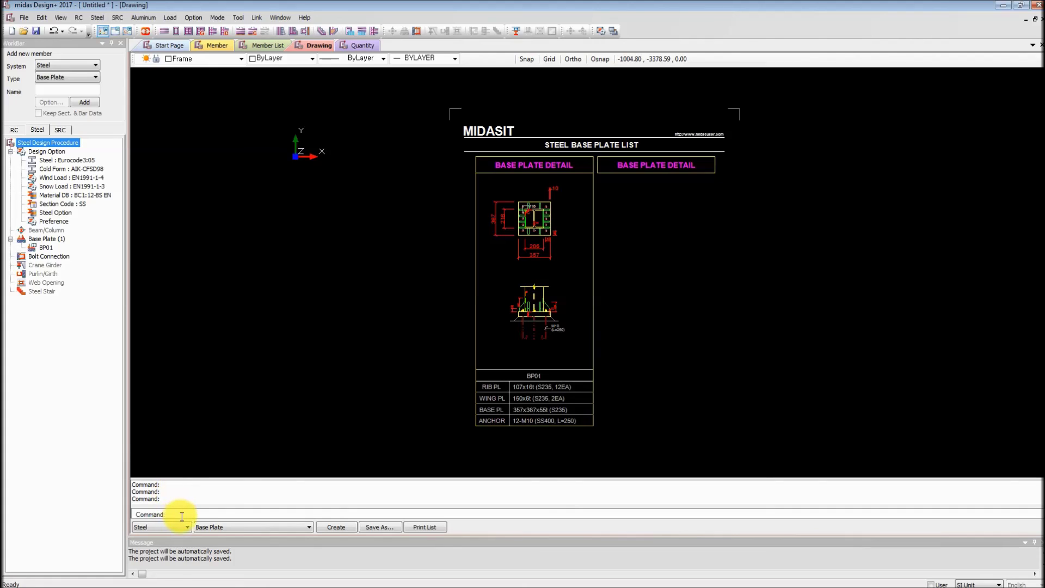
# - Draw a short vertical LINE left of the sheet, then open Save As for DWG 2007
pyautogui.write('line')
pyautogui.press('Return')
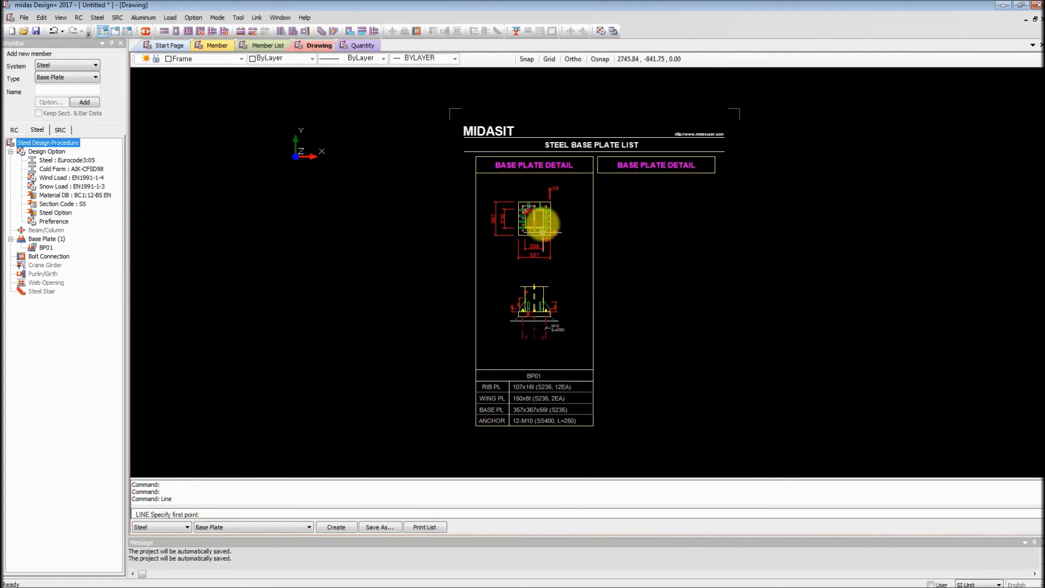
pyautogui.click(452, 193)
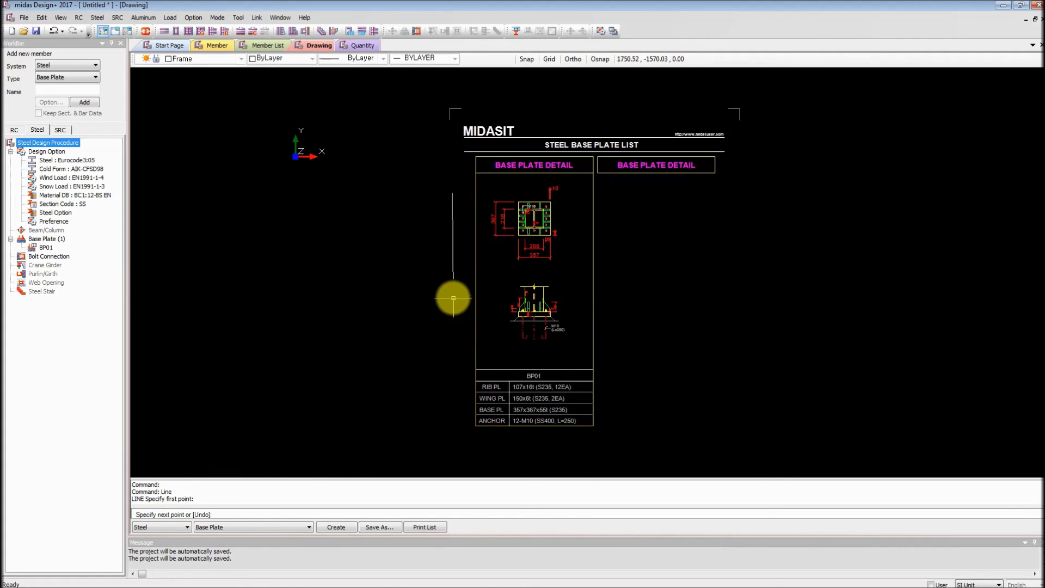
pyautogui.click(451, 298)
pyautogui.press('Escape')
pyautogui.press('Return')
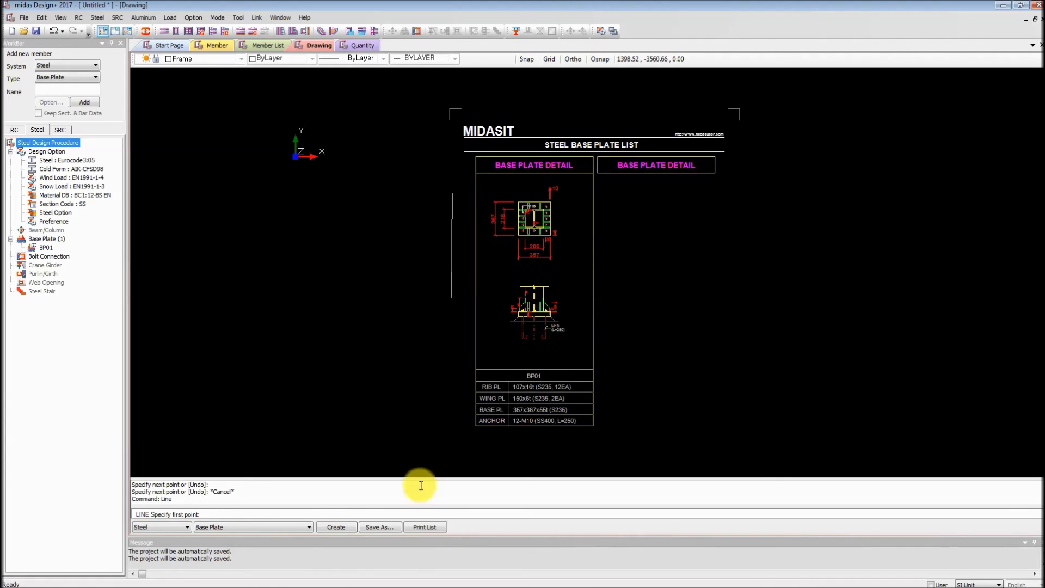
pyautogui.click(379, 527)
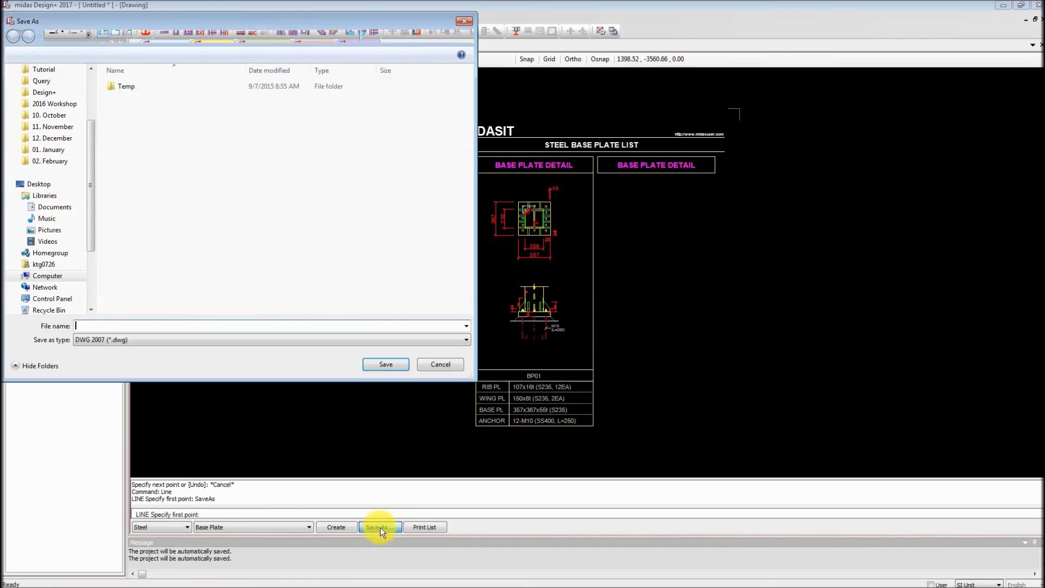
# - Leave the file type on DWG 2007 (*.dwg) and cancel the save without exporting
pyautogui.click(178, 337)
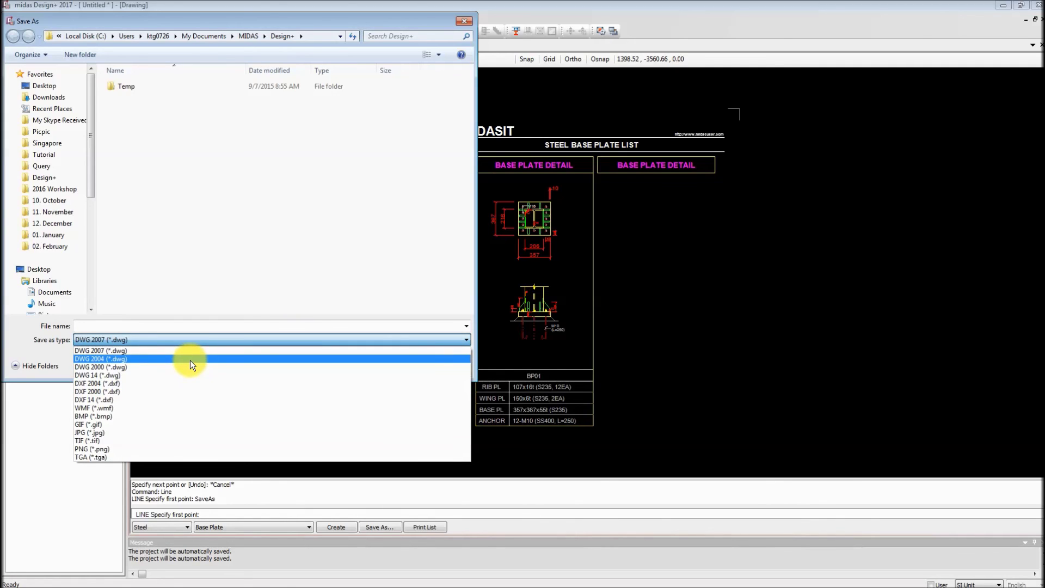
pyautogui.click(416, 303)
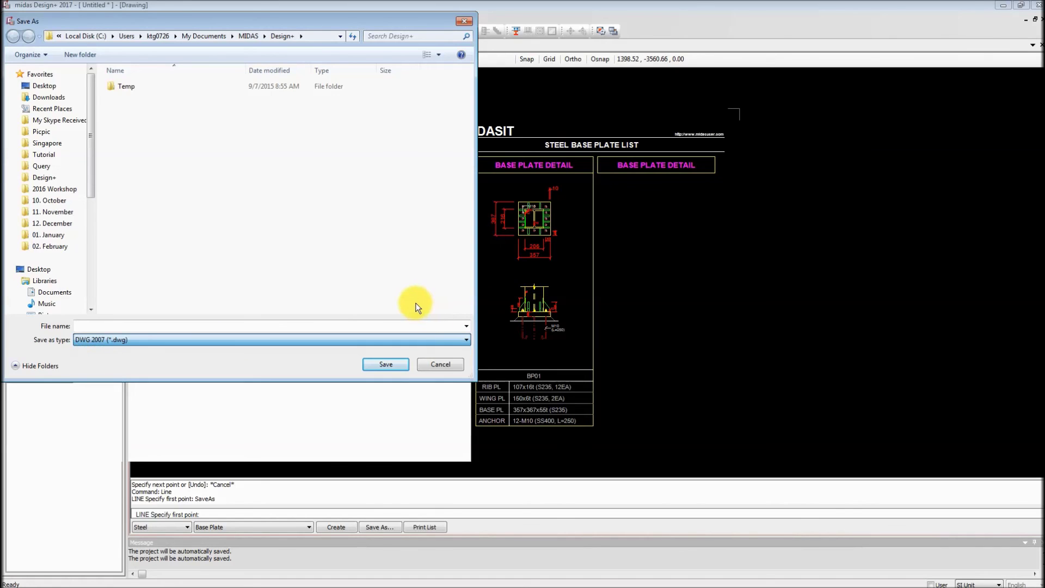
pyautogui.click(445, 365)
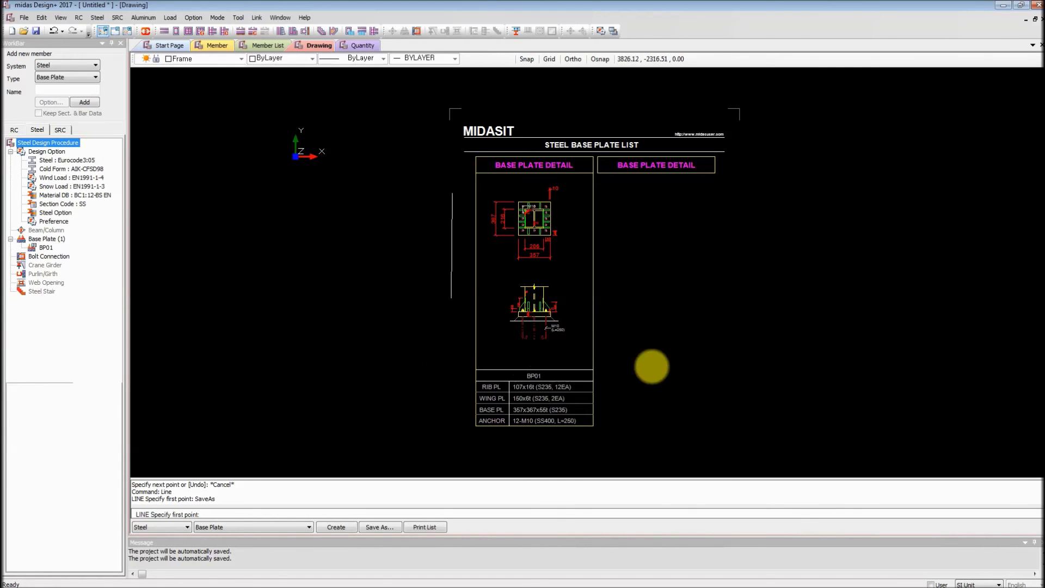